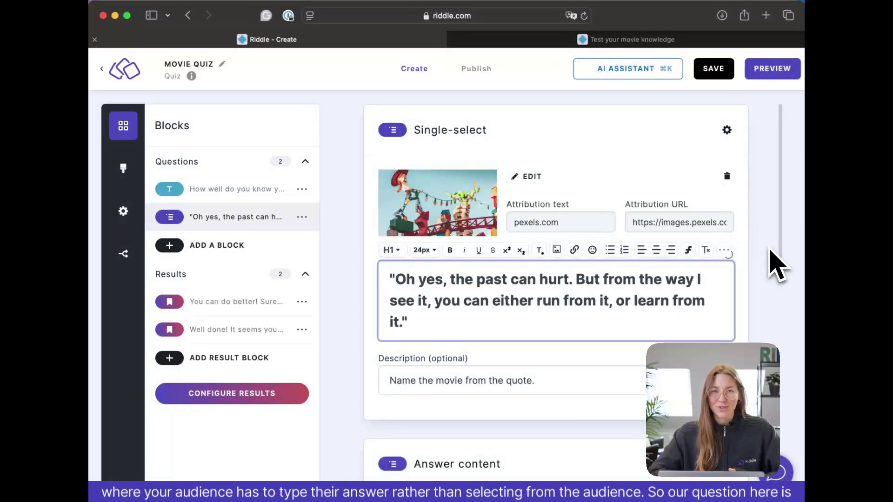
Check the sample movie quiz, then add a Type the answer block to the quiz's questions.
left_click(681, 39)
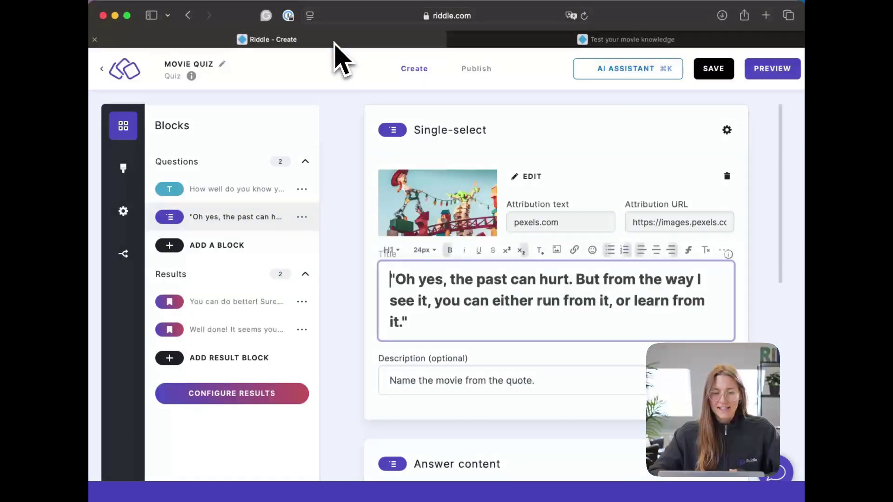
left_click(334, 41)
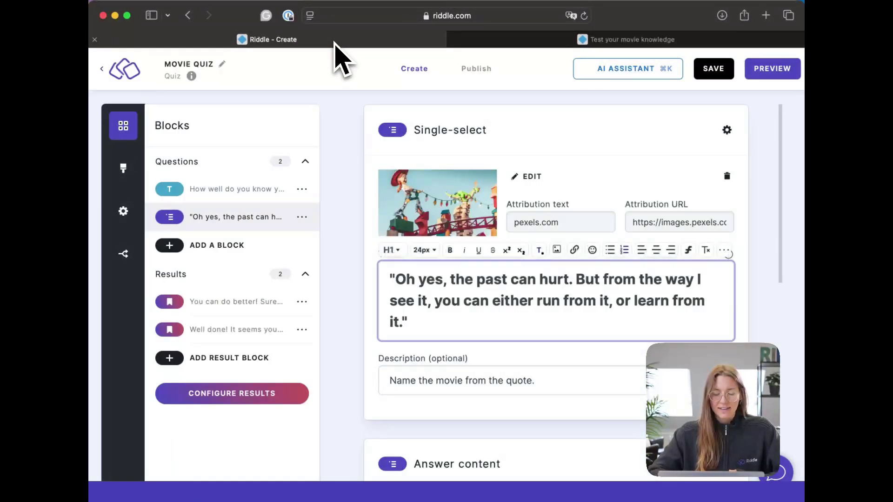
left_click(238, 247)
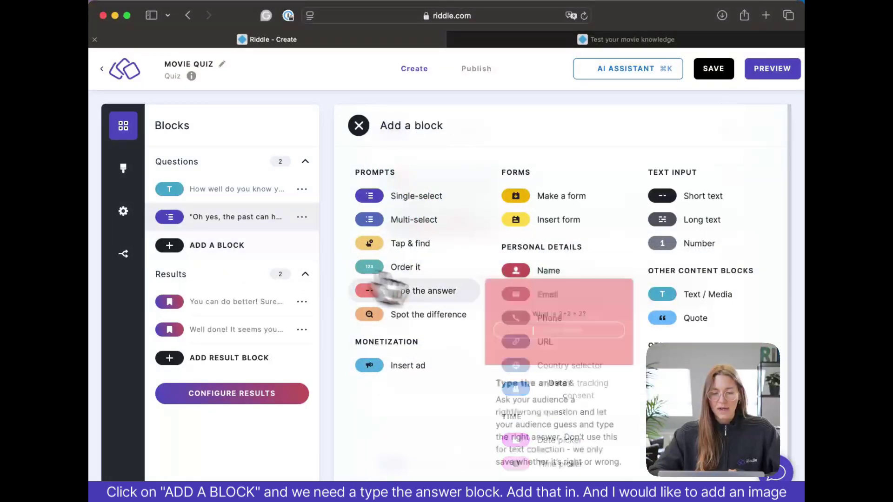
left_click(458, 294)
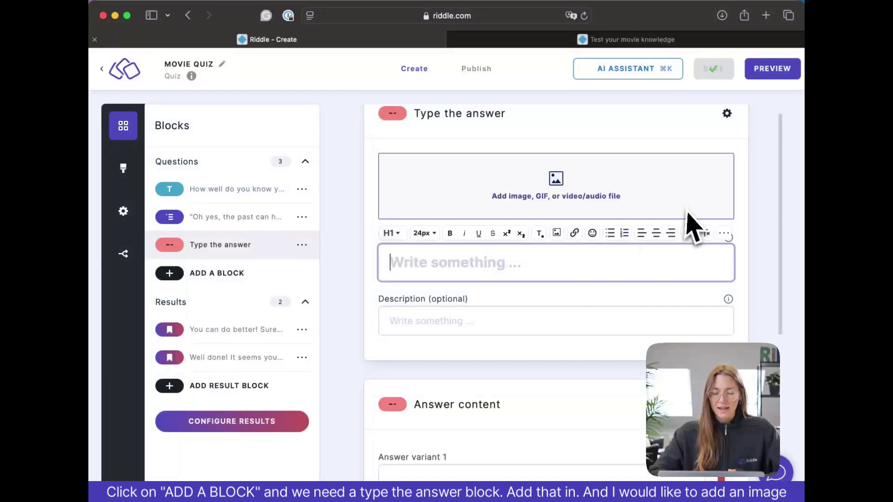
Search Pexels for "car from harry potter" and add the photo of the old light-blue car among trees to the question.
left_click(607, 212)
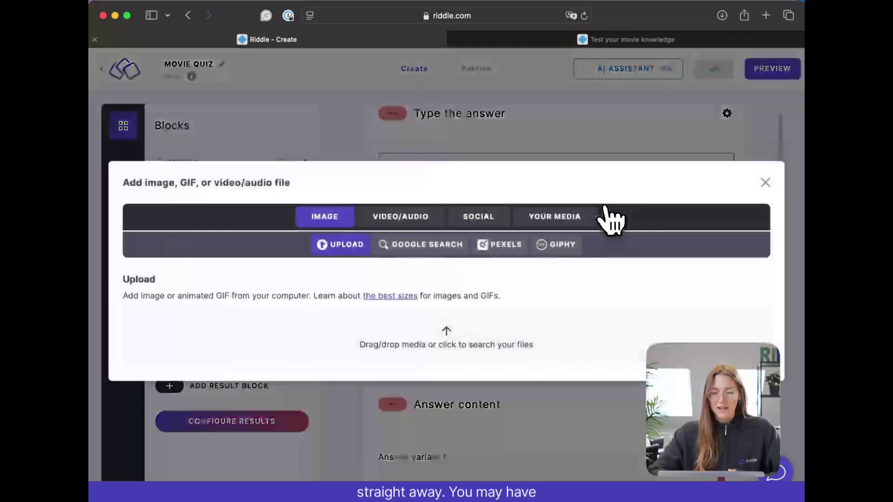
left_click(506, 251)
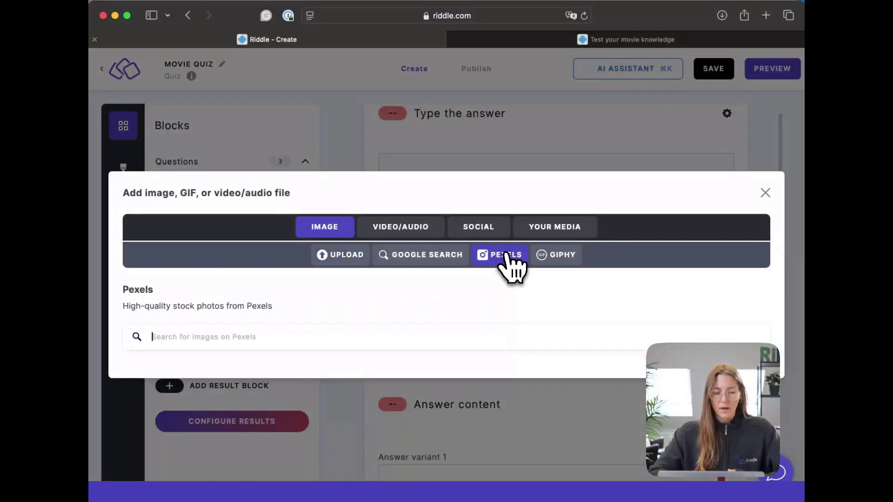
type("car from har")
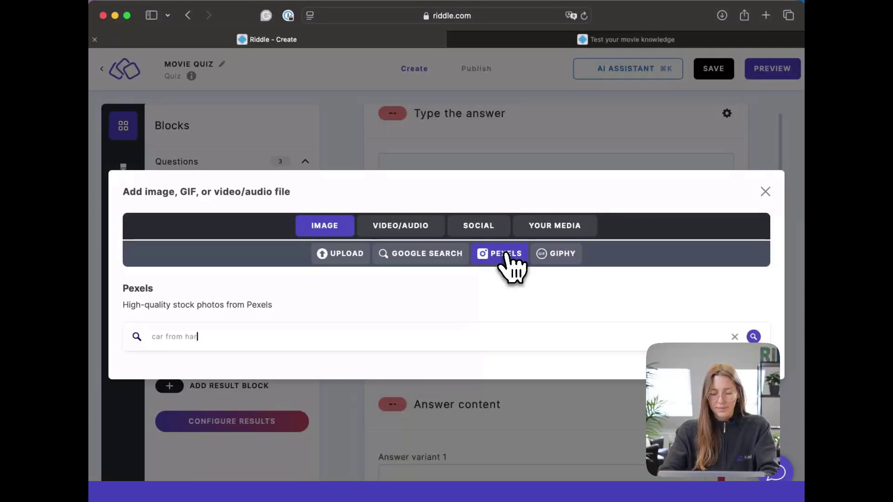
type("ry potter")
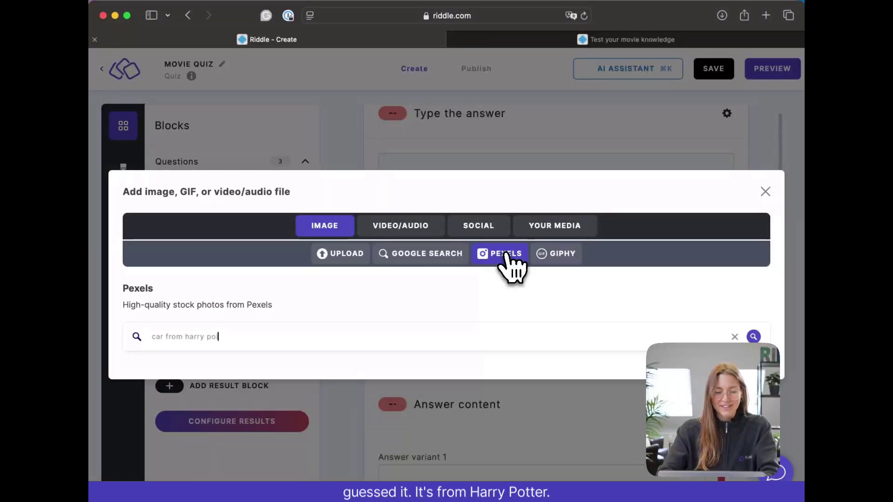
key("Return")
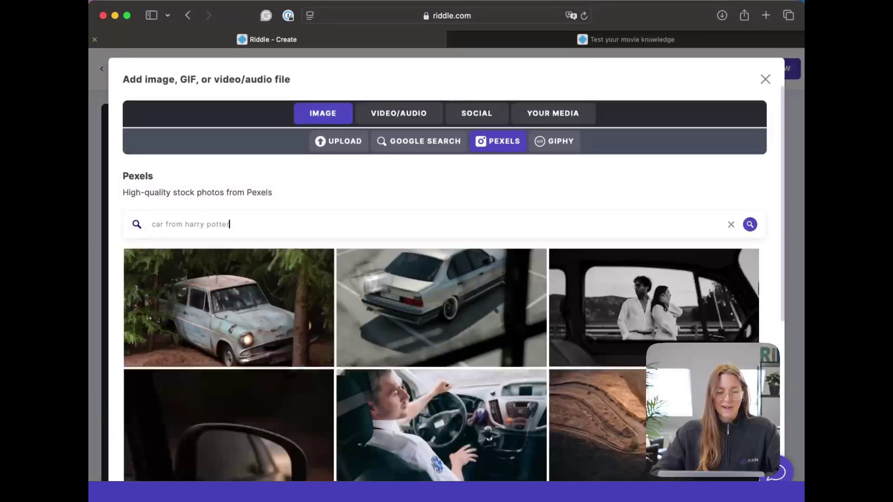
left_click(195, 322)
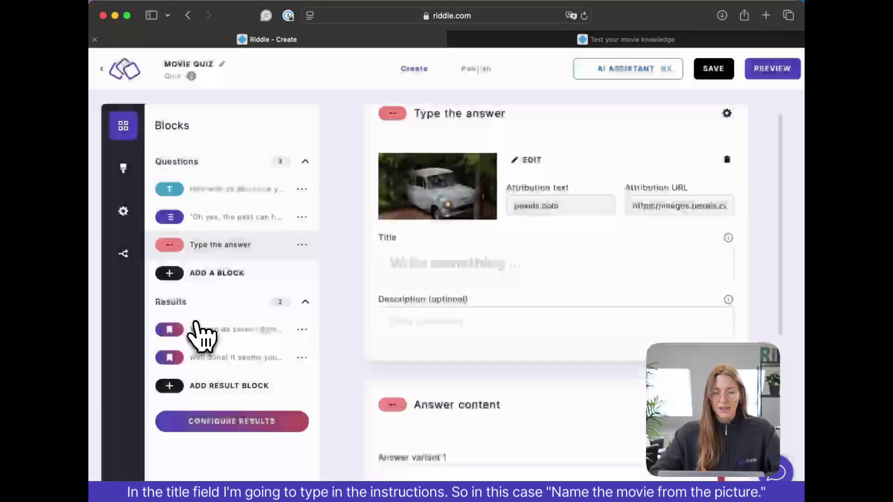
Check the sample question's wording and title the new question "Name the movie from the picture.".
left_click(563, 37)
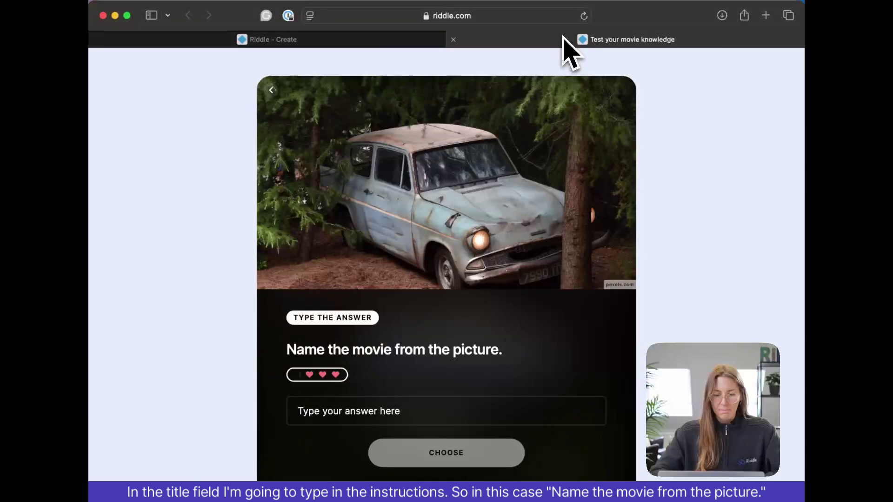
left_click(326, 41)
left_click(498, 272)
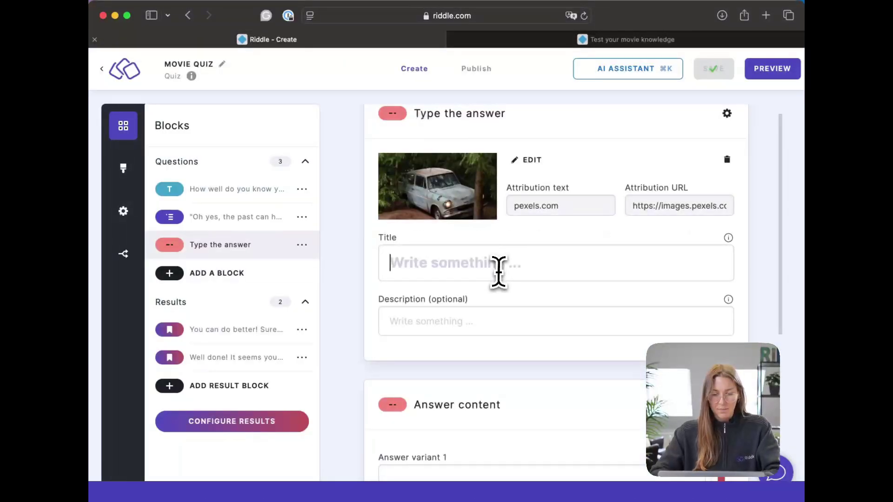
type("Name the movie")
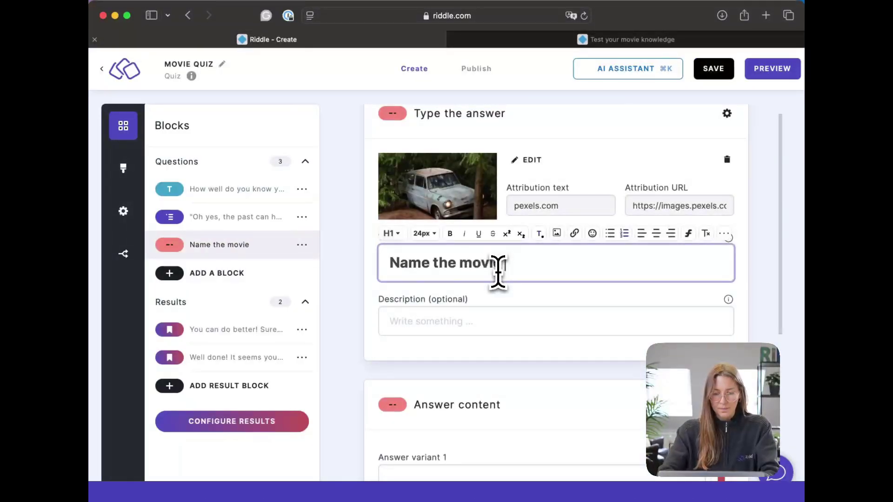
type(" from the picture.")
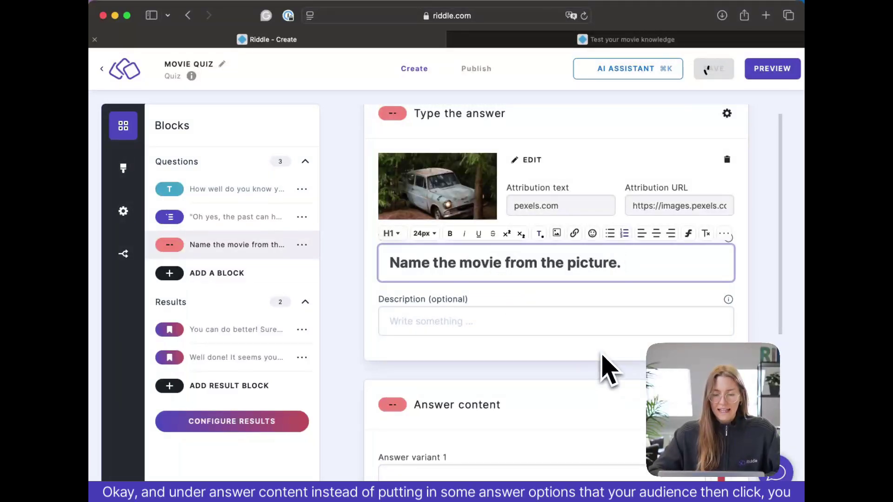
Enter "Harry Potter" as answer variant 1 in the question's answer content.
scroll(602, 368, "down", 3)
scroll(602, 367, "down", 5)
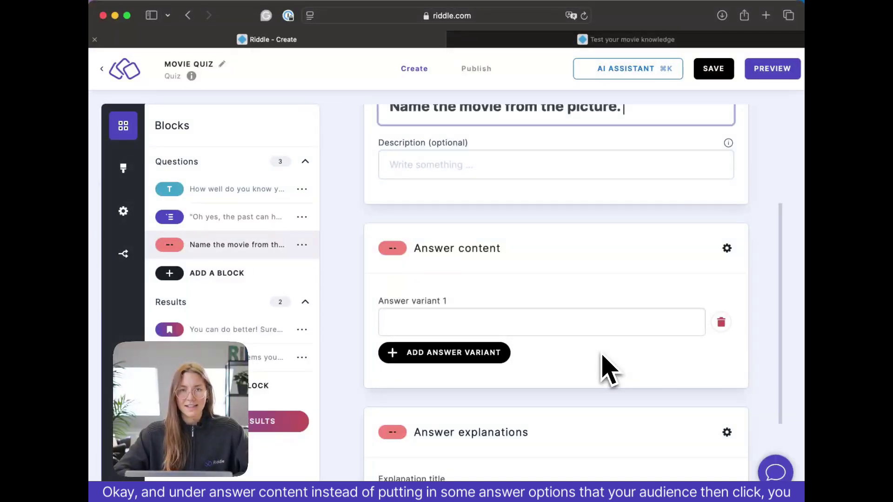
left_click(595, 328)
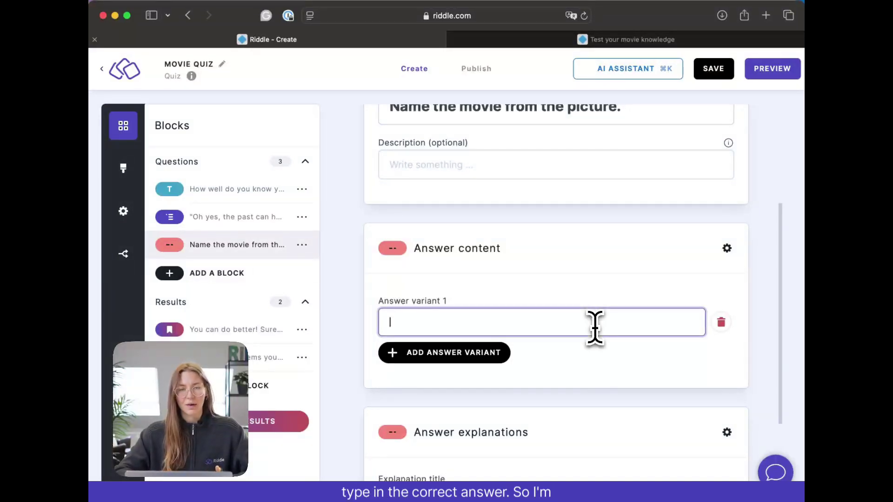
type("Harry")
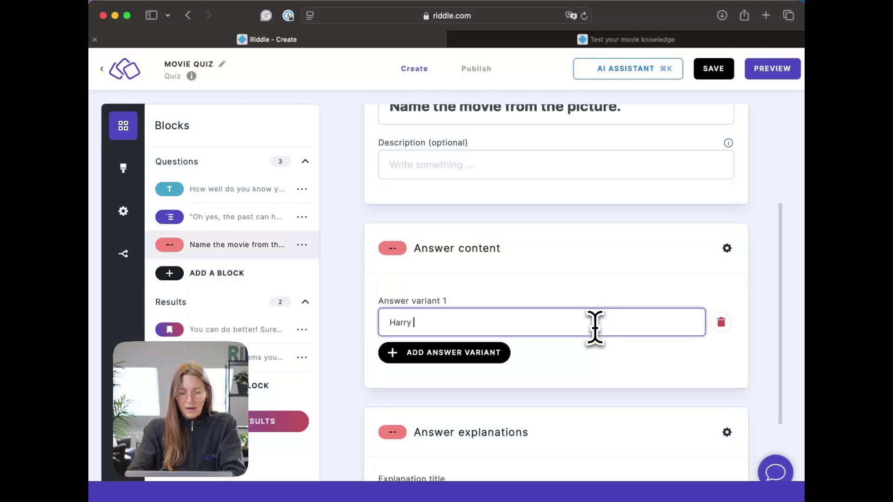
type(" Potter")
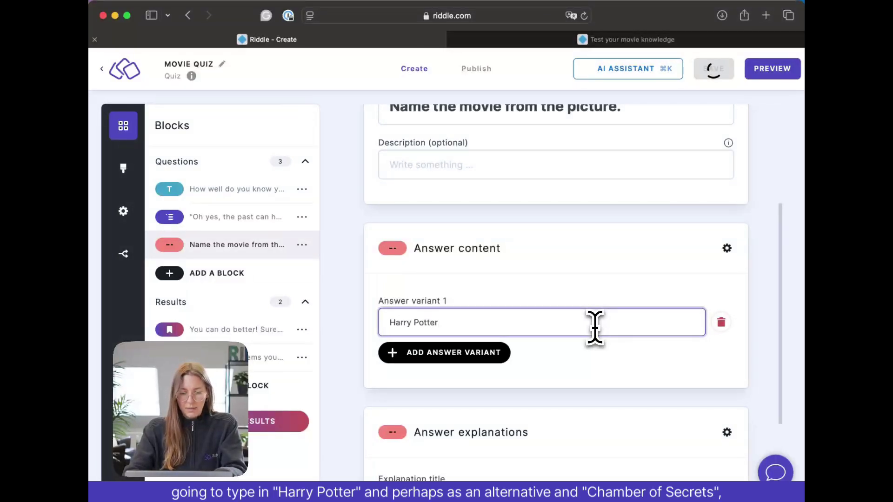
Add answer variants 2 and 3 reading "Chamber of Secrets" and "The Chamber of Secrets".
left_click(407, 358)
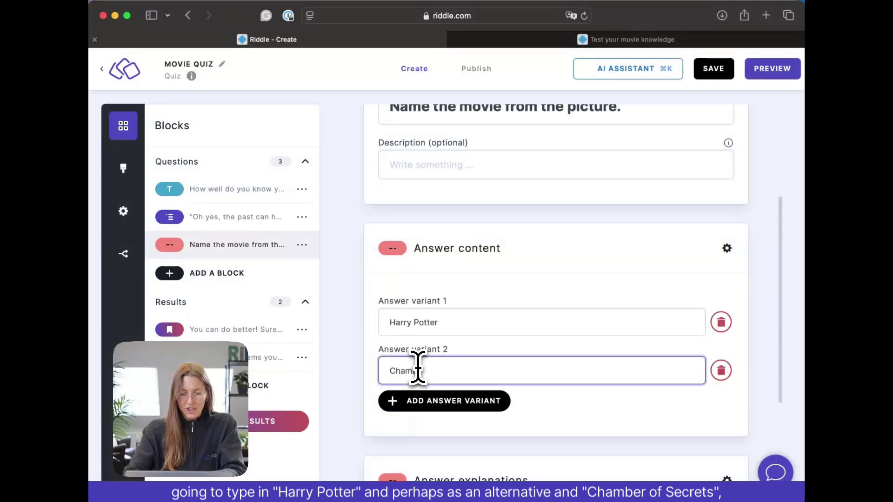
type("Chamber of Secrets")
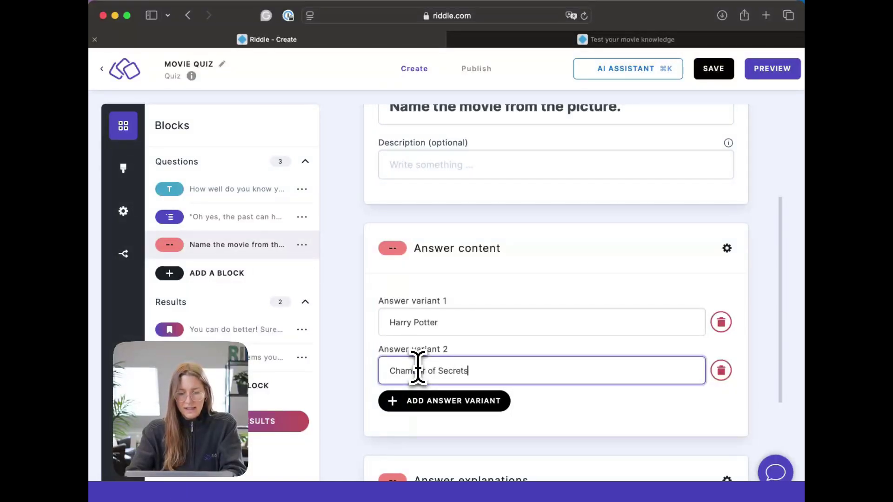
left_click(439, 407)
type("The ")
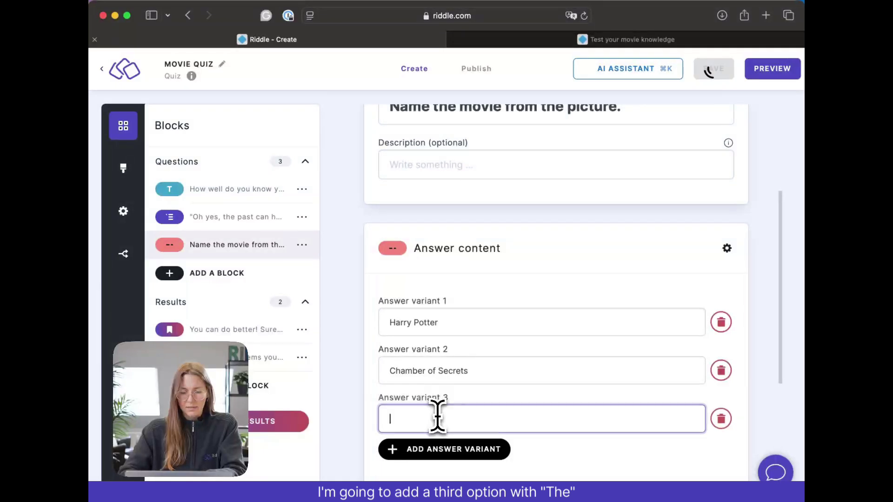
type("Cha")
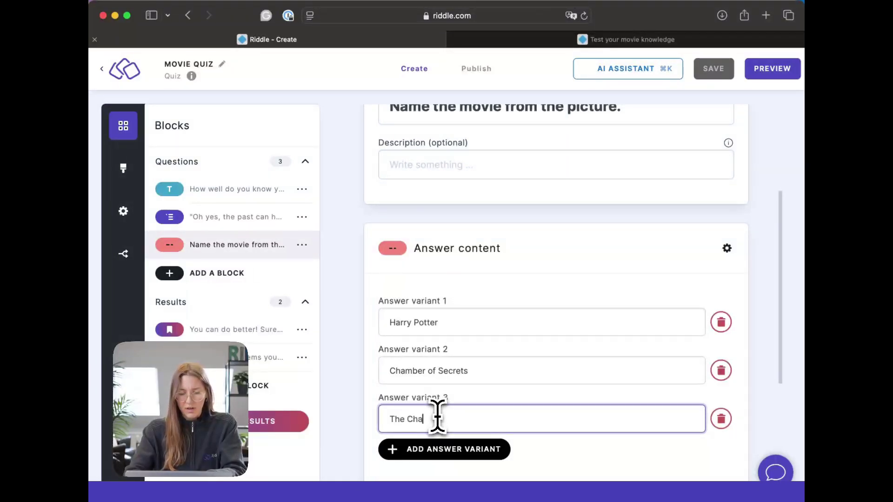
type("mber of ")
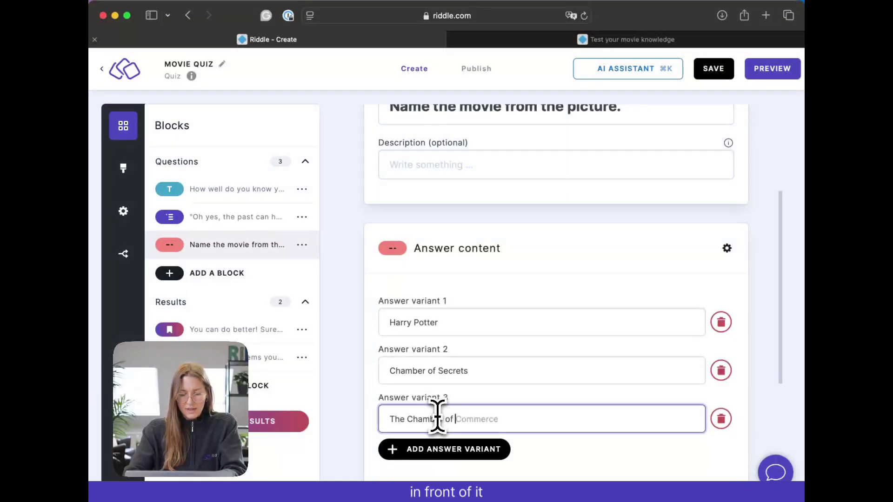
type("Secrets")
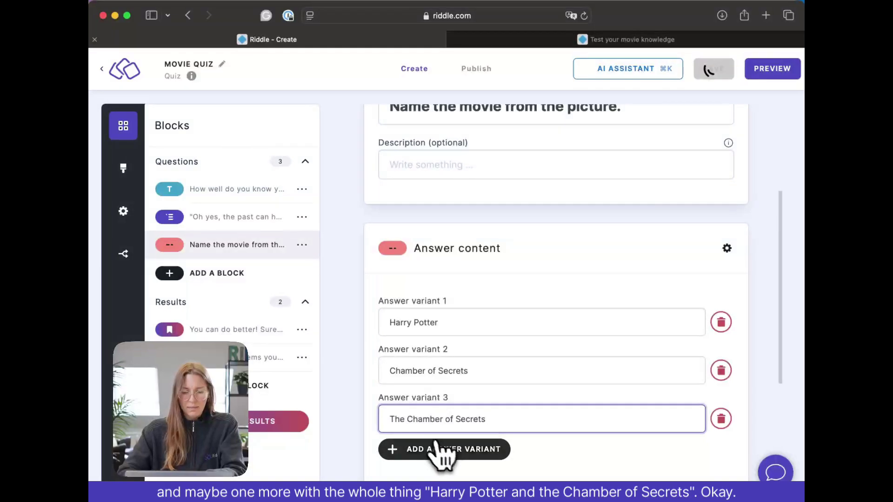
Add a fourth answer variant reading "Harry Potter and the Chamber of Secrets" and save the quiz.
left_click(439, 449)
scroll(477, 439, "down", 1)
left_click(471, 436)
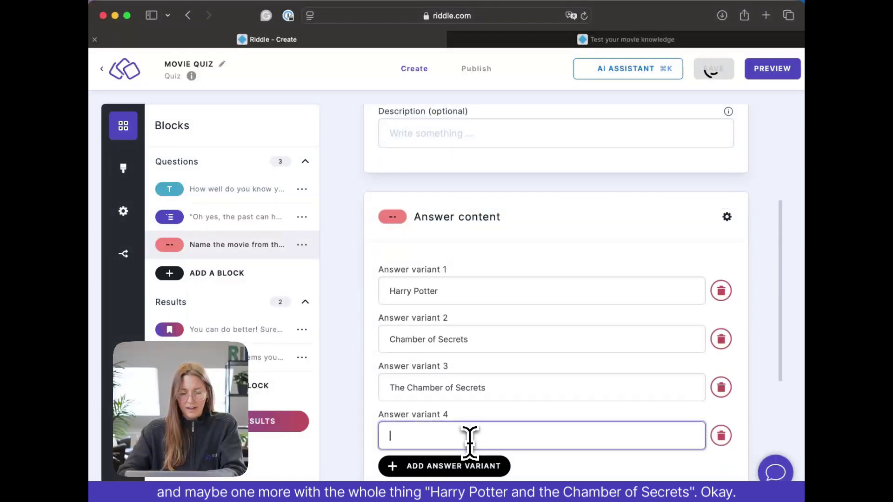
type("Harry Potter and the Chamber of S")
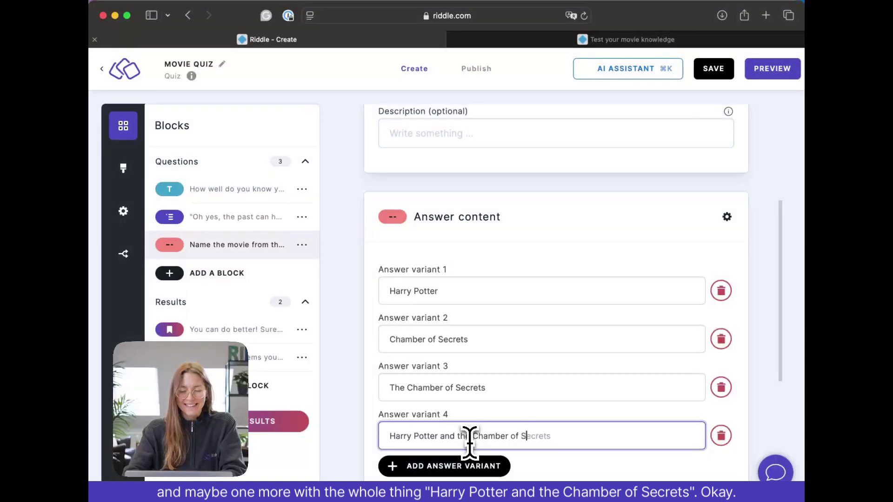
type("ecrets")
key("super+s")
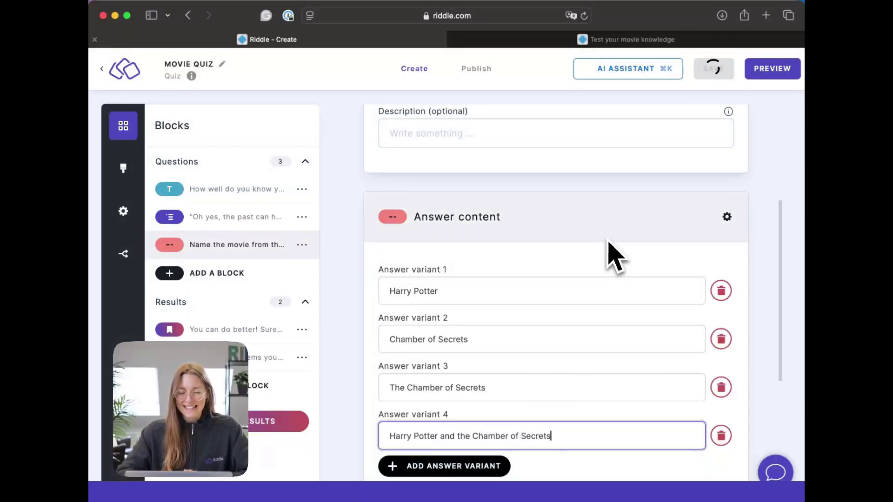
Begin the answer's explanation title with "This is the flying car from".
scroll(614, 256, "down", 1)
scroll(614, 256, "down", 2)
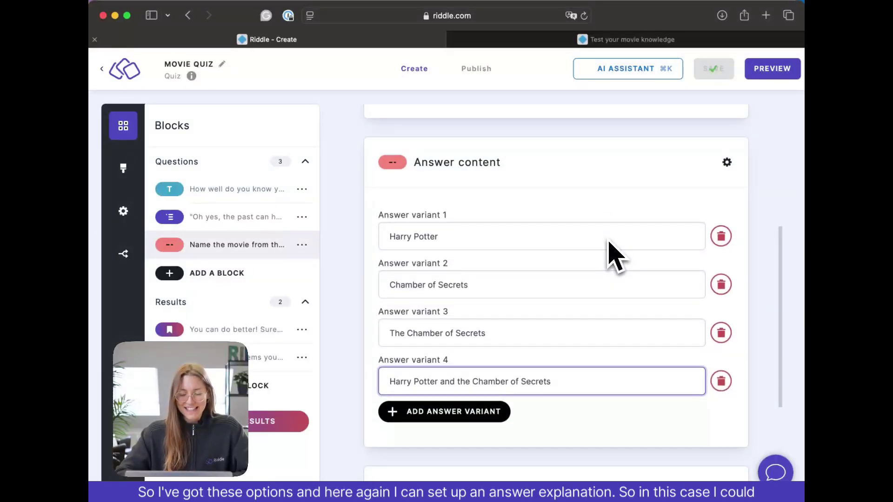
scroll(608, 246, "down", 8)
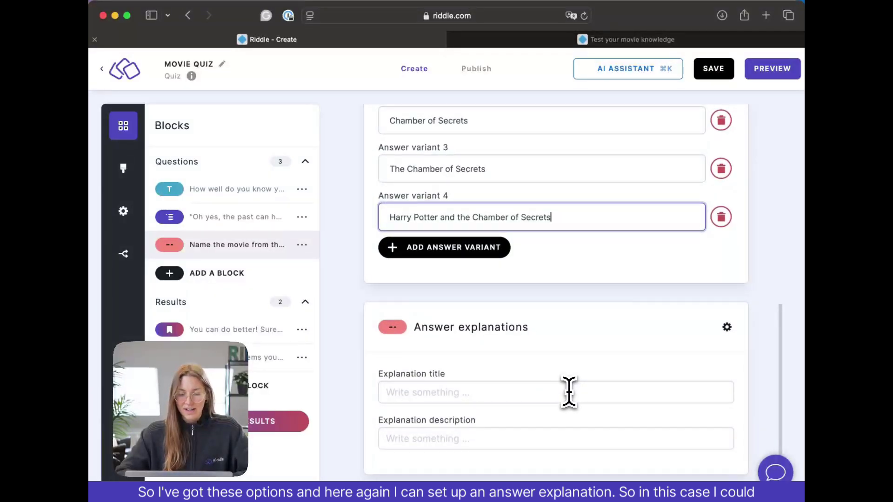
left_click(569, 392)
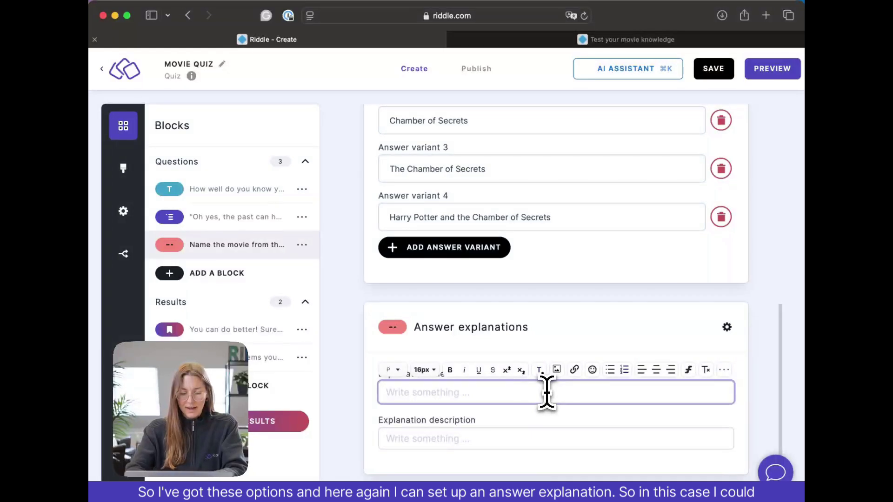
type("This is")
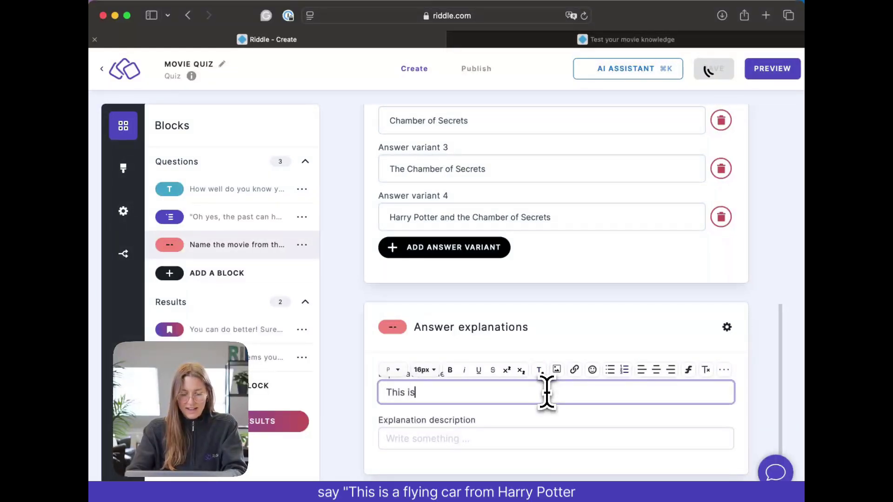
type(" the flying car ")
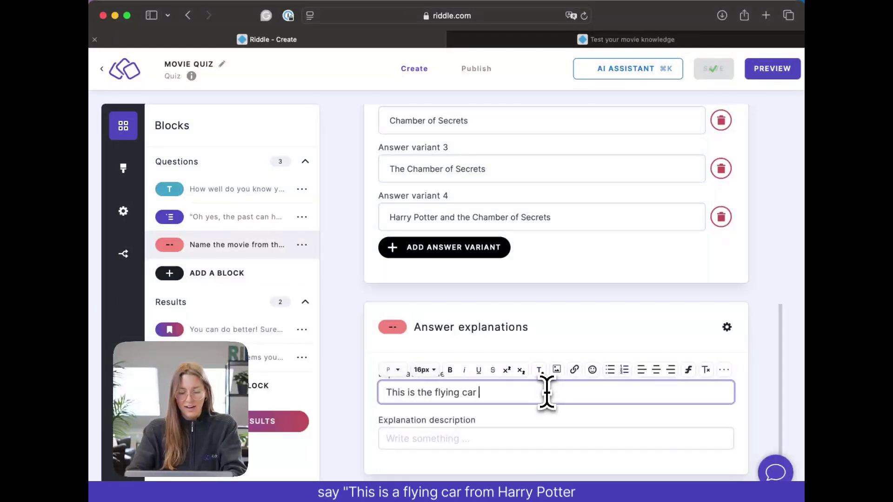
type("from")
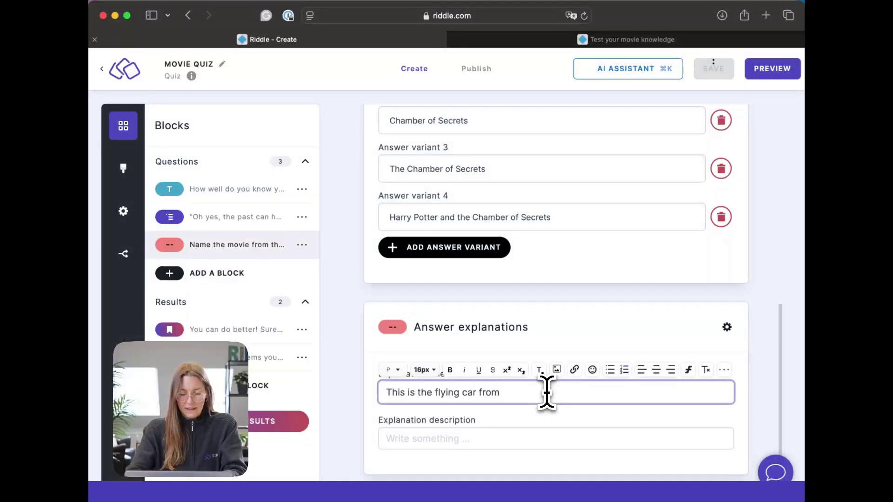
Complete the explanation title with "Harry Potter and the Chamber of Secrets" in italics, followed by empty parentheses and a full stop.
key("super+i")
type("Harry Potter an")
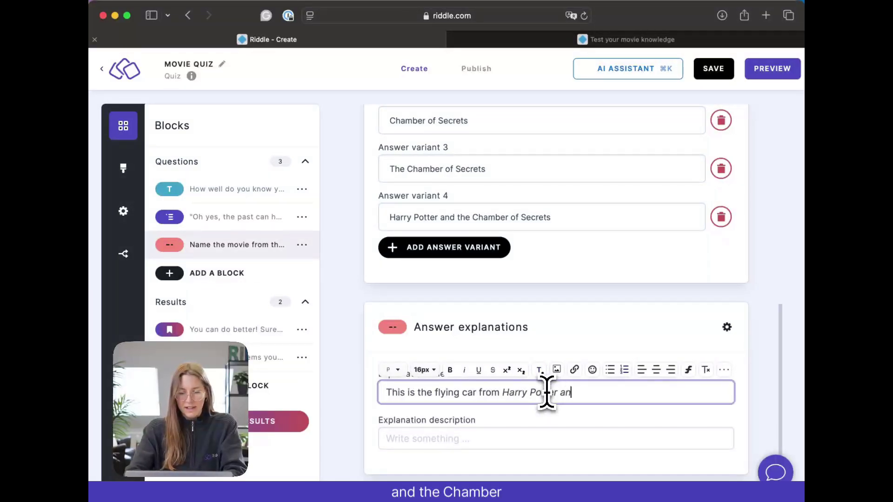
type("d")
key("BackSpace")
key("BackSpace")
key("BackSpace")
key("BackSpace")
type("the")
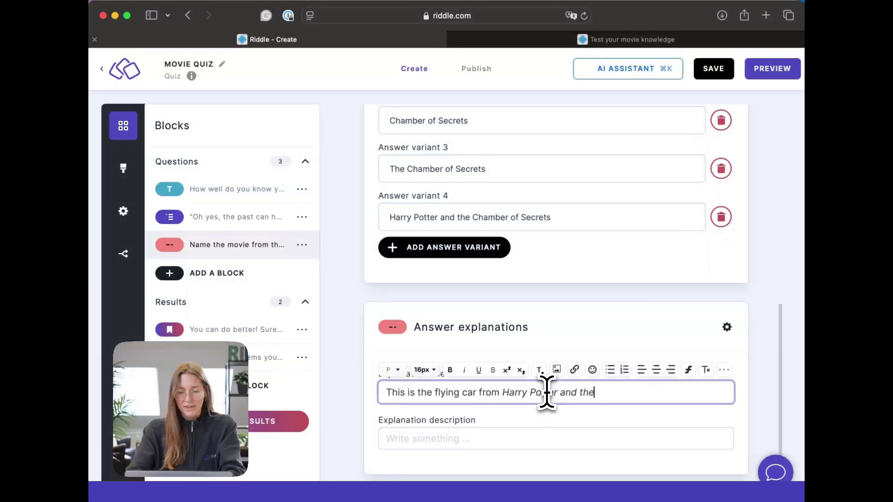
type(" C")
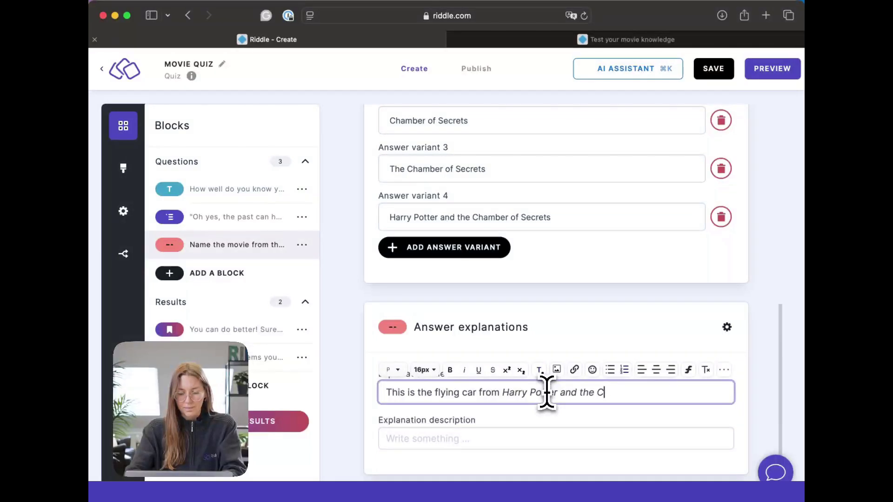
type("ahamber of Secrets ().")
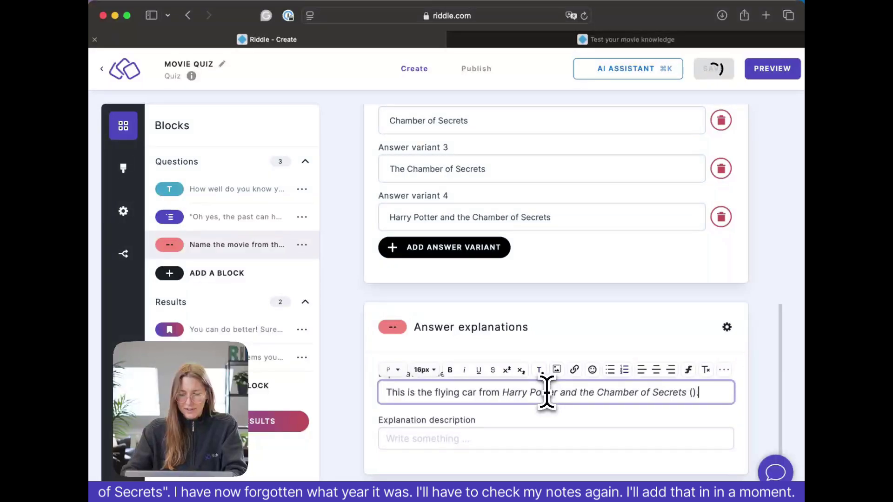
key("Left")
key("Left")
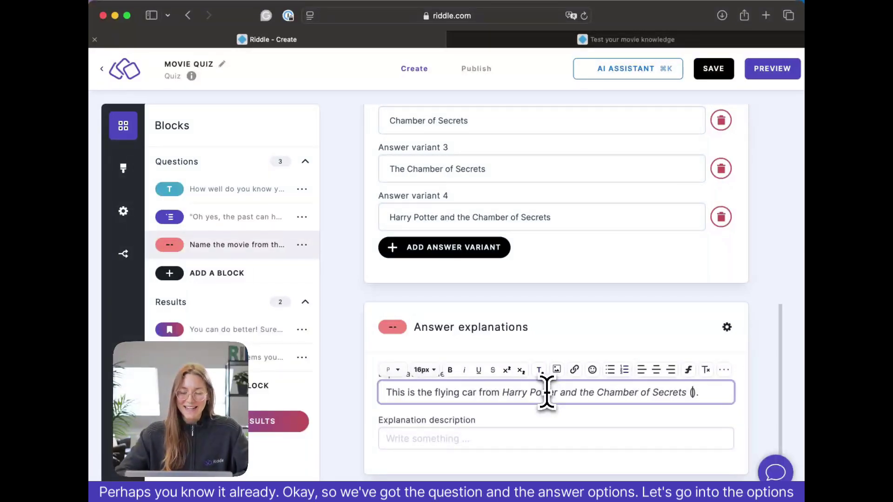
Open the options for the question's answer content and look through the available settings.
scroll(601, 214, "up", 5)
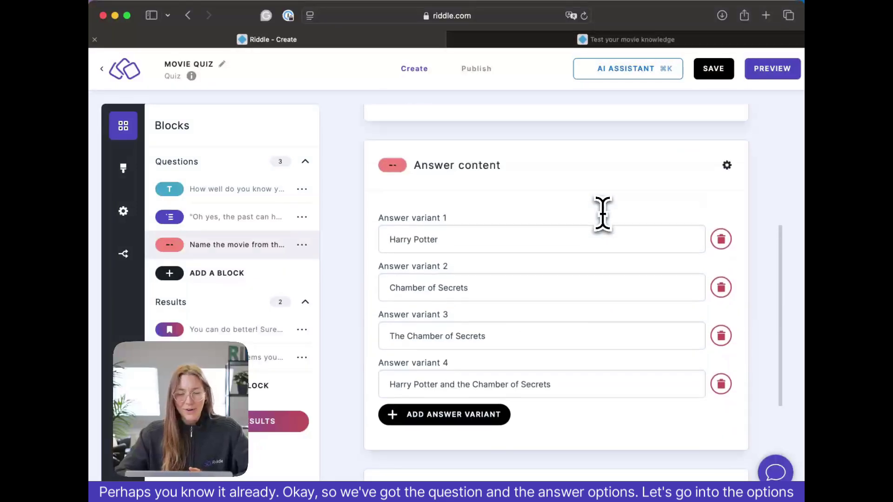
scroll(602, 214, "up", 6)
scroll(602, 214, "down", 5)
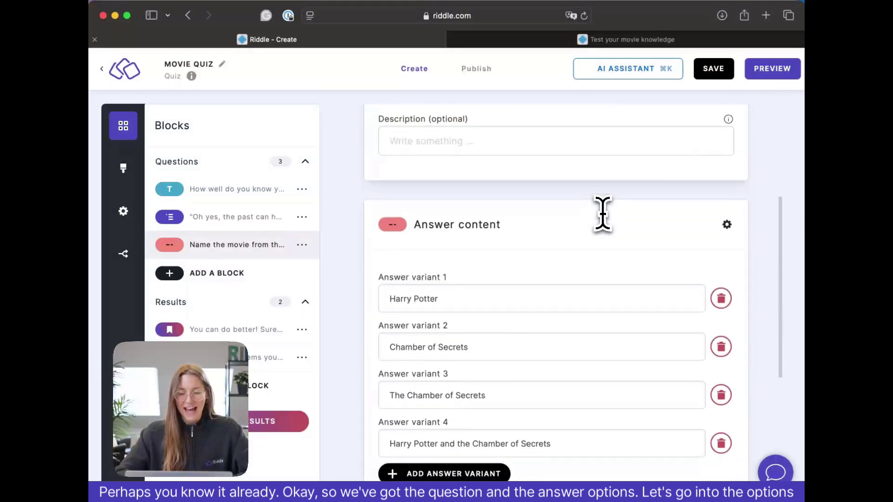
scroll(603, 214, "down", 3)
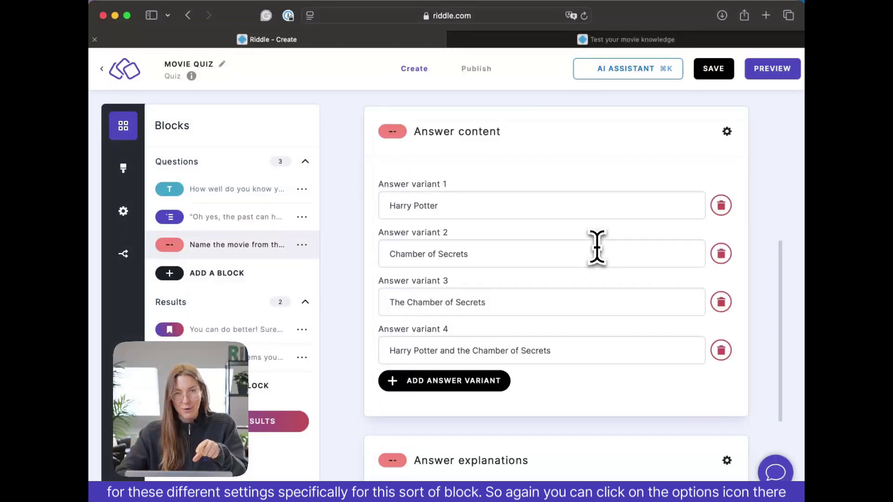
left_click(727, 132)
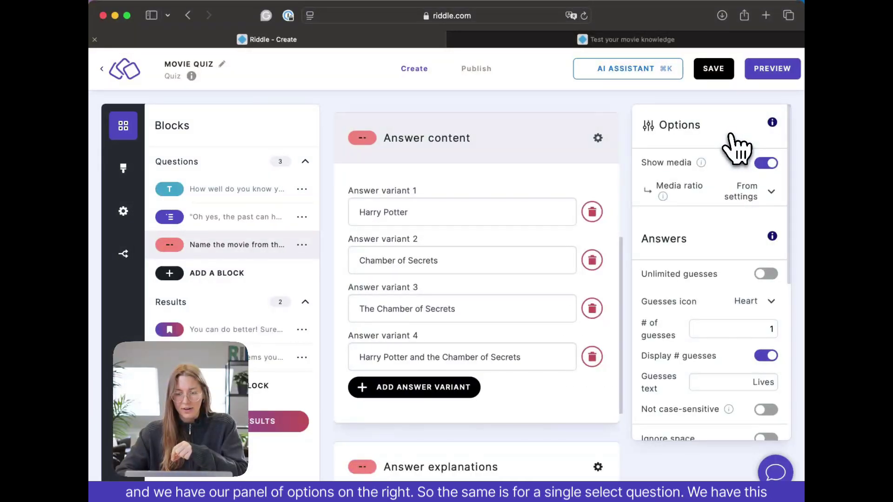
scroll(737, 148, "down", 6)
scroll(737, 149, "up", 7)
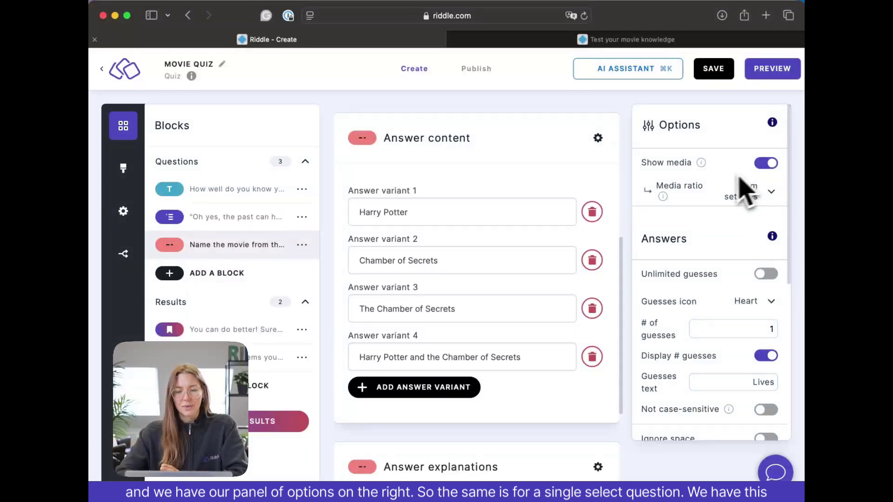
Try hiding the question's media, show it again and keep the media ratio on From settings.
scroll(514, 190, "up", 5)
left_click(768, 162)
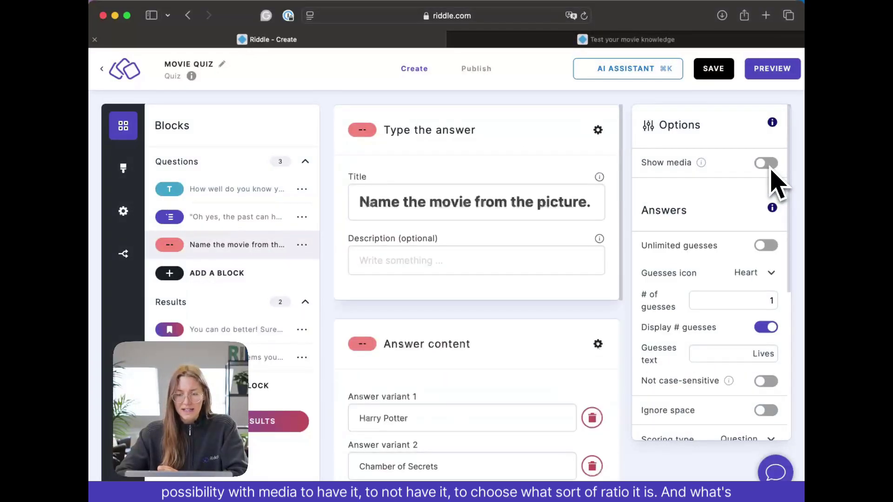
left_click(768, 162)
left_click(764, 198)
scroll(763, 209, "up", 2)
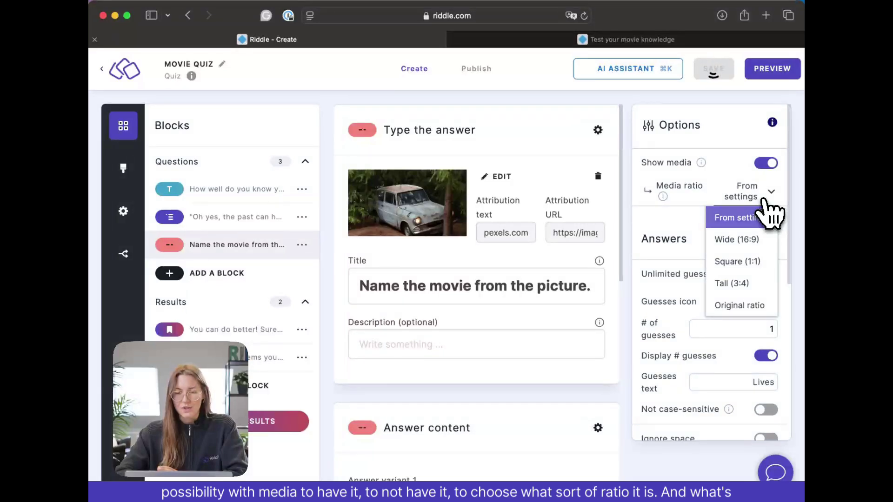
left_click(766, 212)
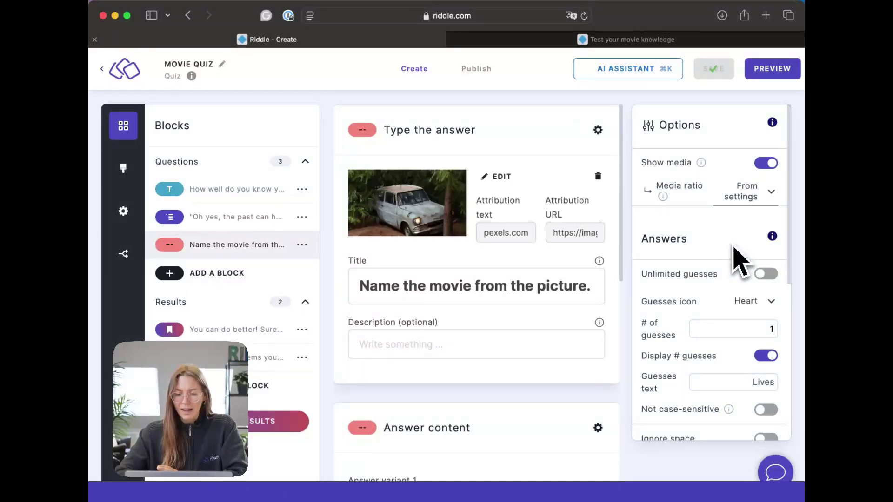
Check how the available guesses are displayed in the "Test your movie knowledge" quiz and return to the quiz editor.
scroll(744, 255, "down", 5)
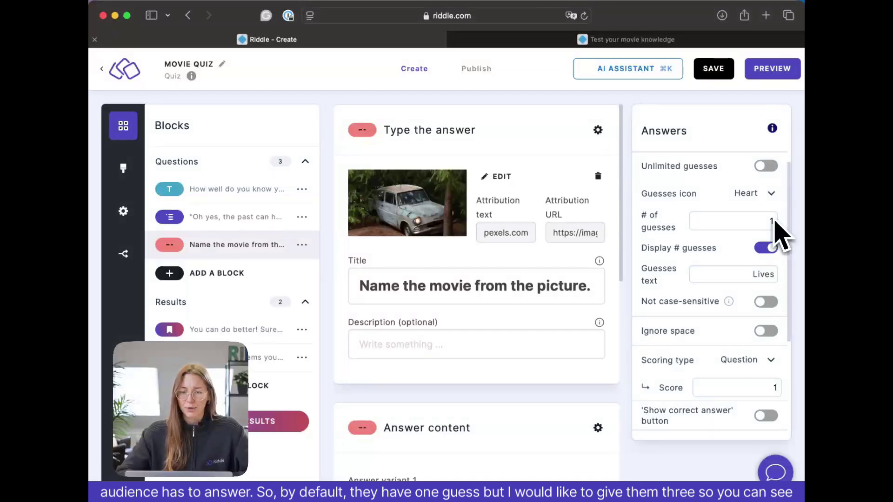
left_click(656, 41)
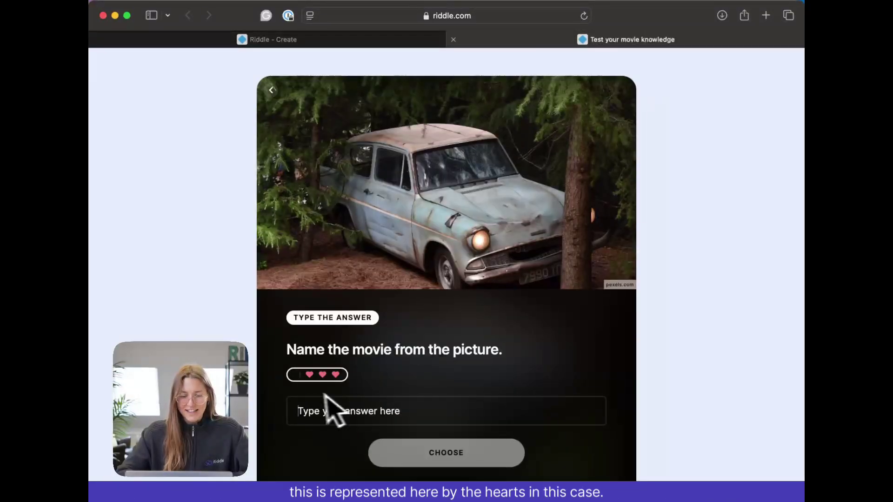
left_click(306, 45)
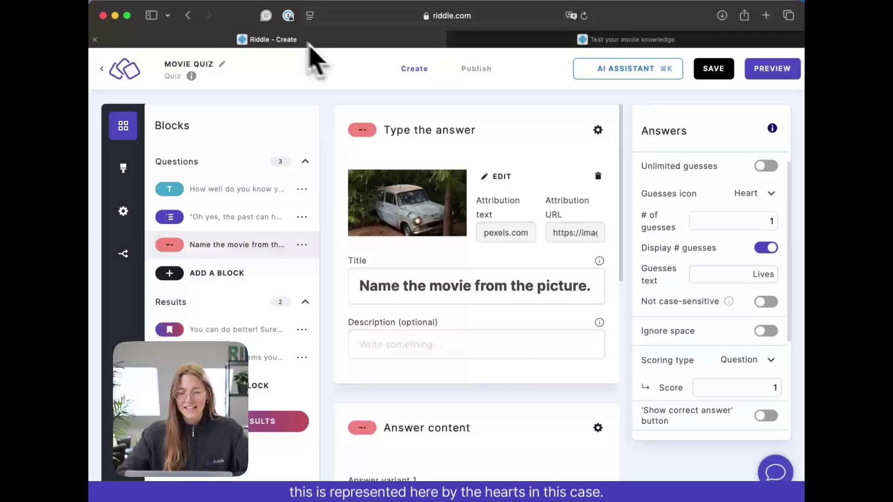
View the guesses icon choices, try enabling unlimited guesses and disable it again.
left_click(768, 197)
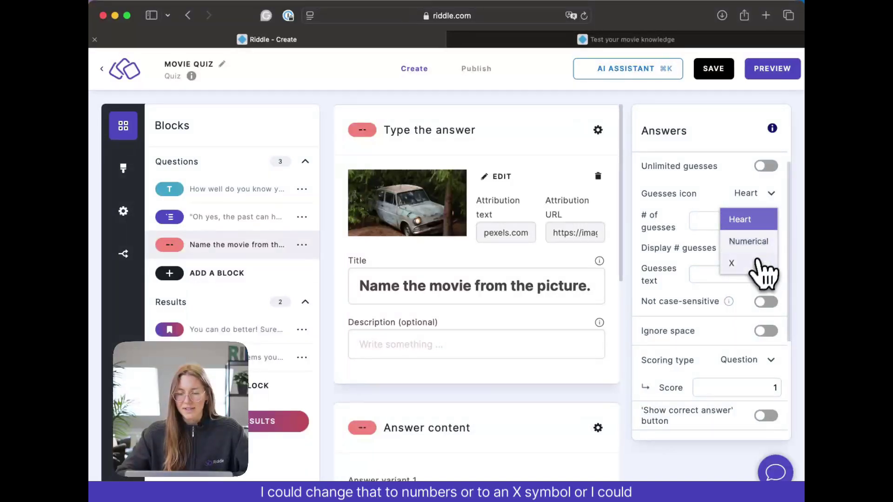
left_click(766, 167)
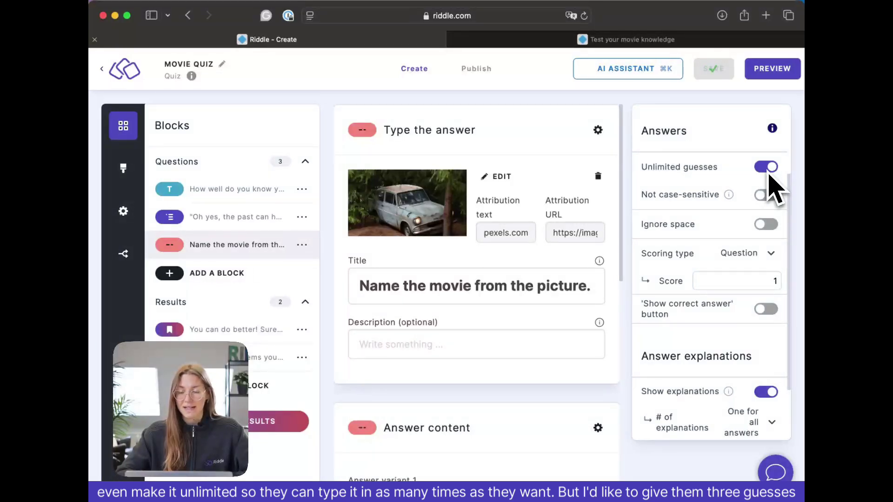
left_click(768, 170)
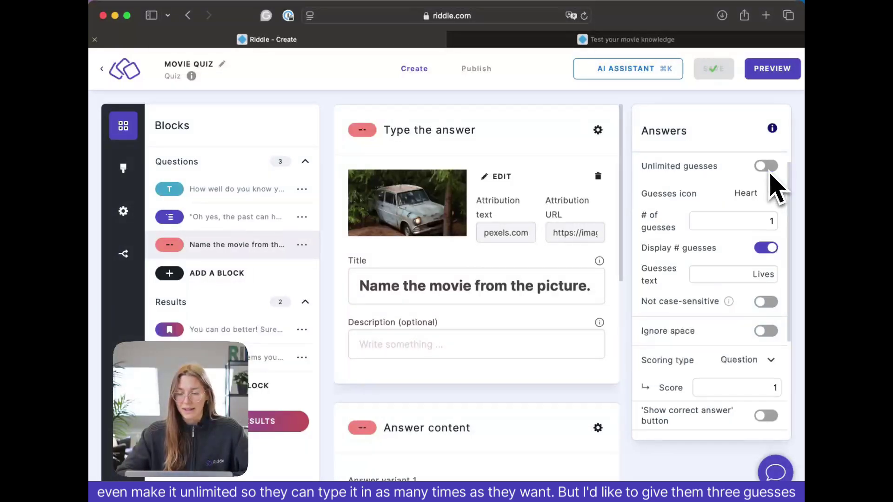
Set the number of guesses to 3 and hide the number of guesses from quiz takers.
left_click(766, 221)
double_click(784, 222)
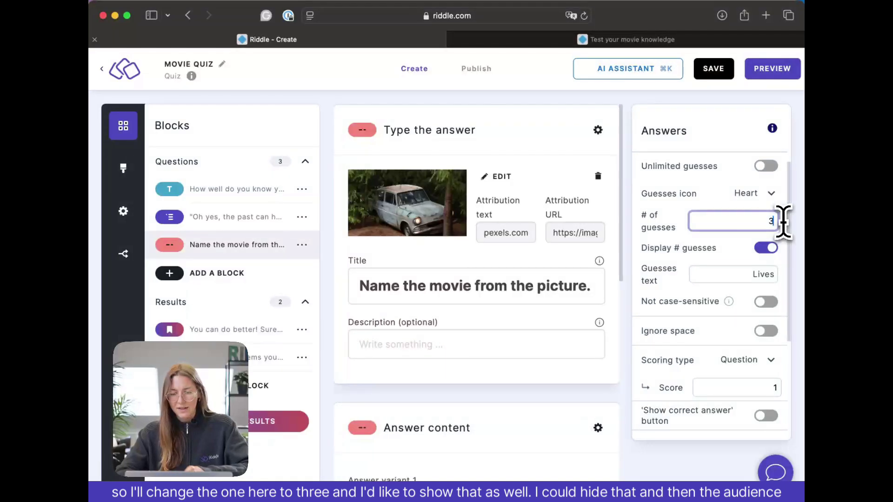
type("3")
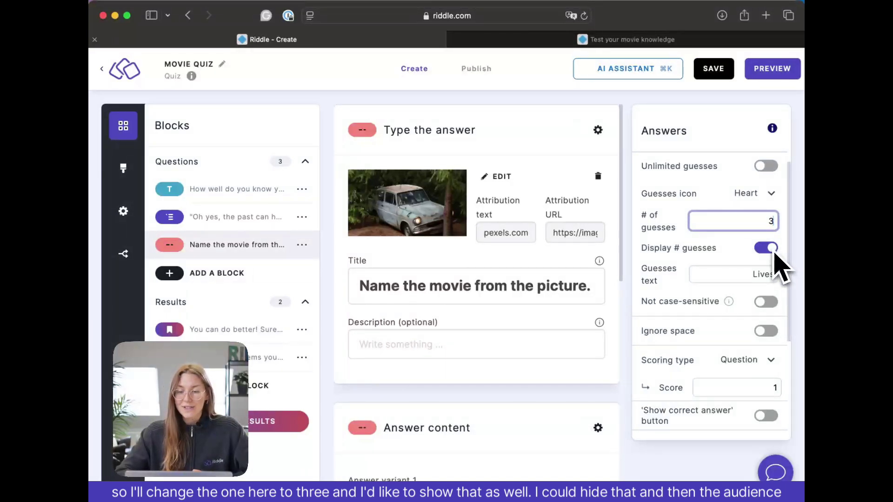
Preview the picture question, submit "harry" as a guess and close the preview.
left_click(771, 70)
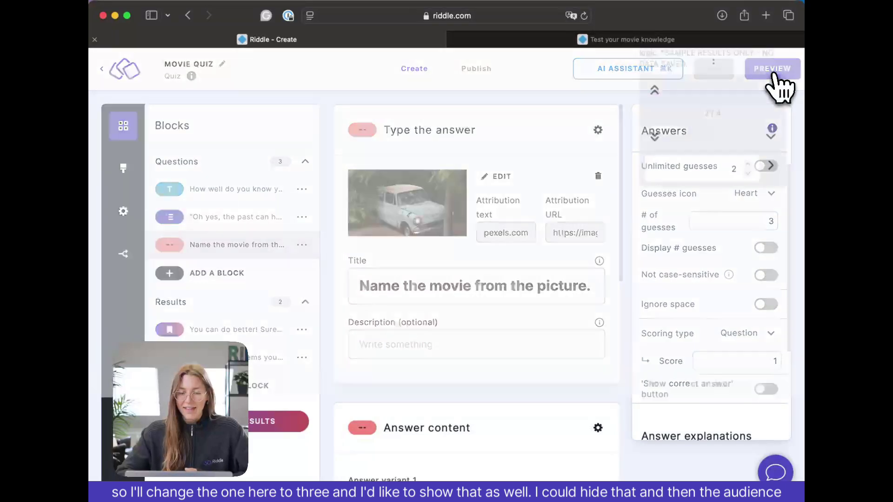
scroll(577, 288, "down", 3)
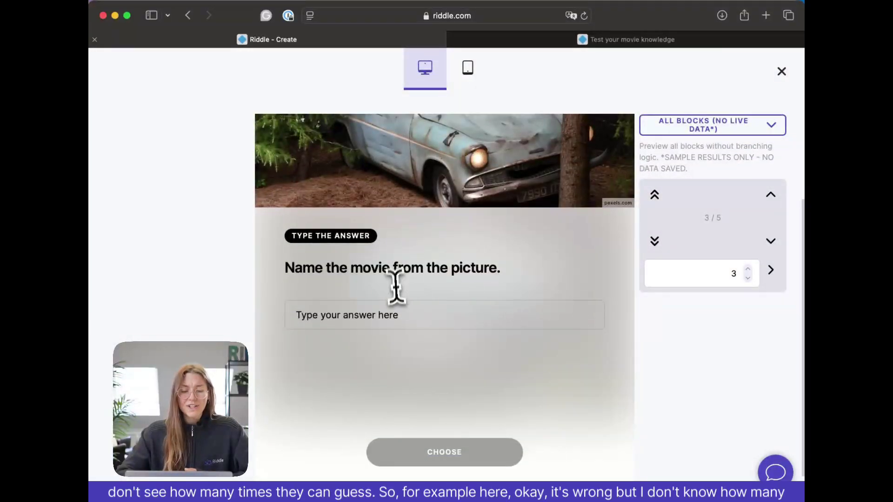
left_click(402, 323)
type("harry")
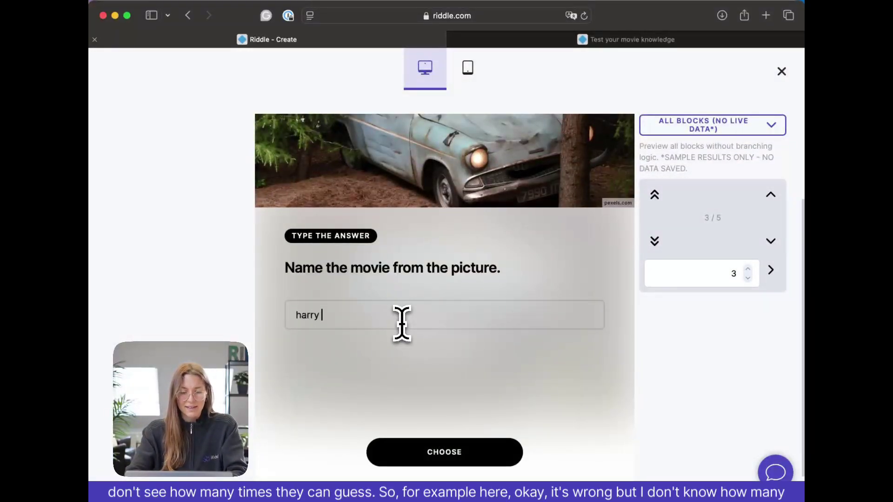
scroll(409, 344, "down", 1)
left_click(456, 442)
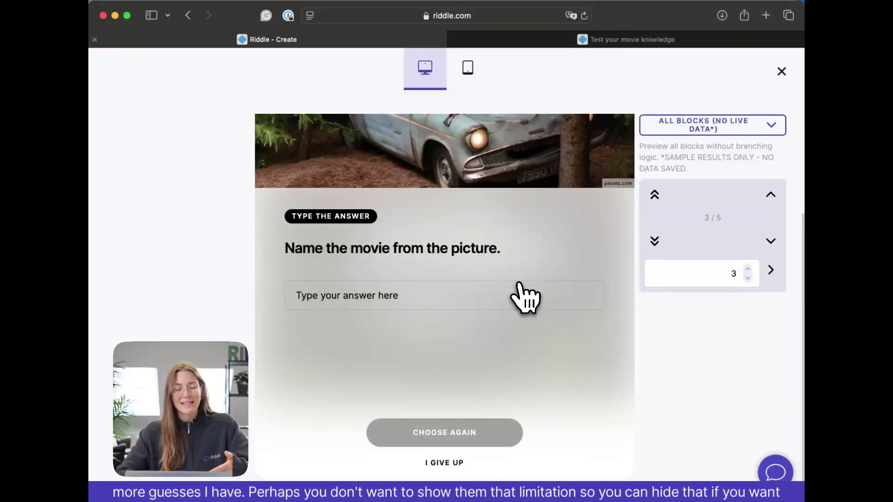
left_click(782, 72)
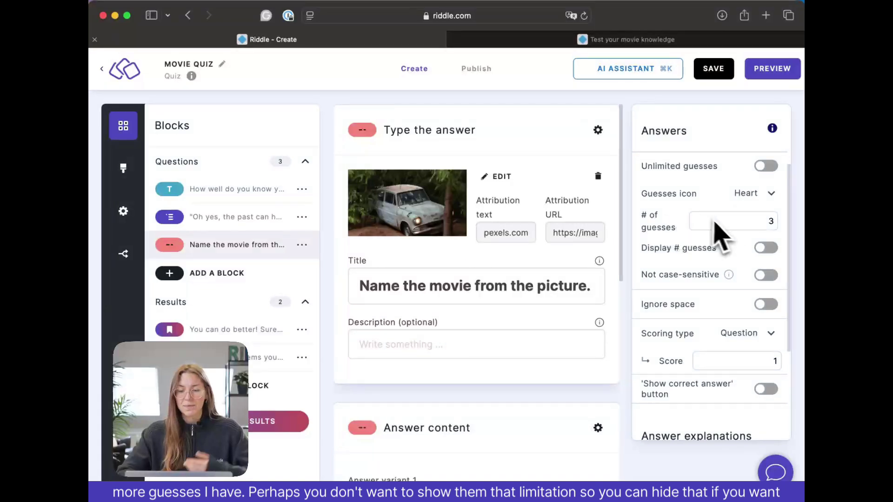
Turn the display of the number of guesses back on and set the number of guesses to 1.
scroll(746, 216, "down", 2)
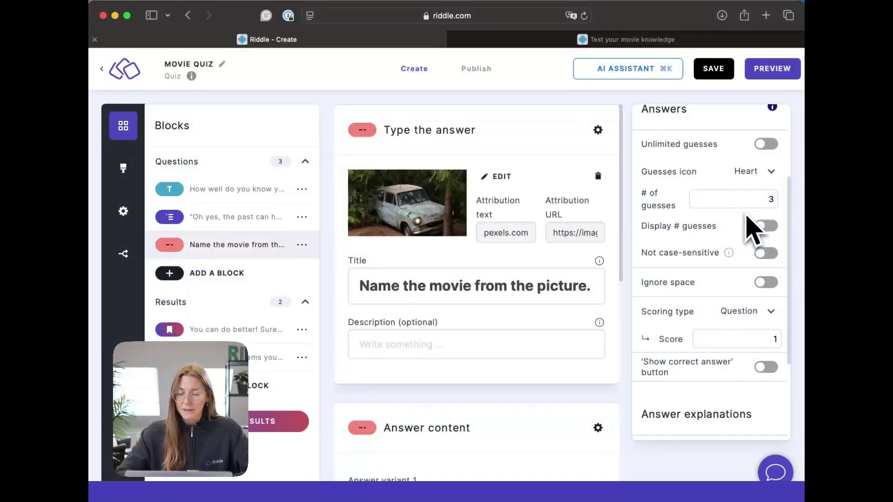
left_click(772, 210)
double_click(748, 185)
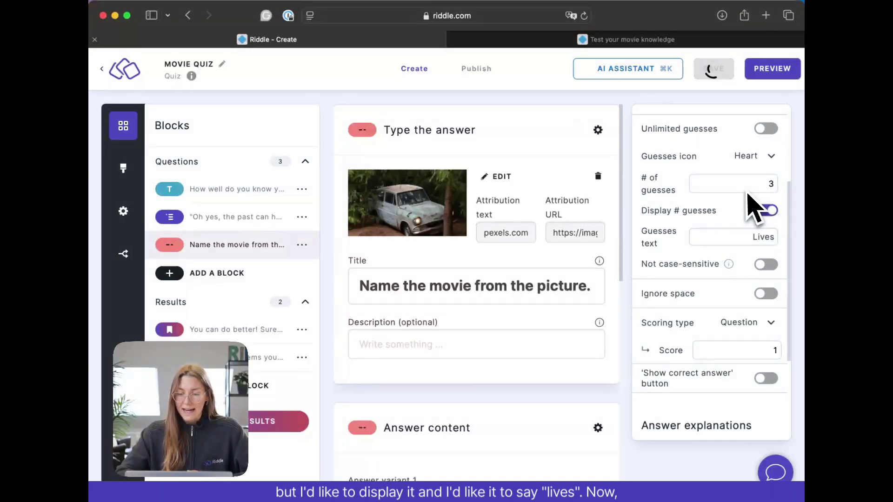
type("1")
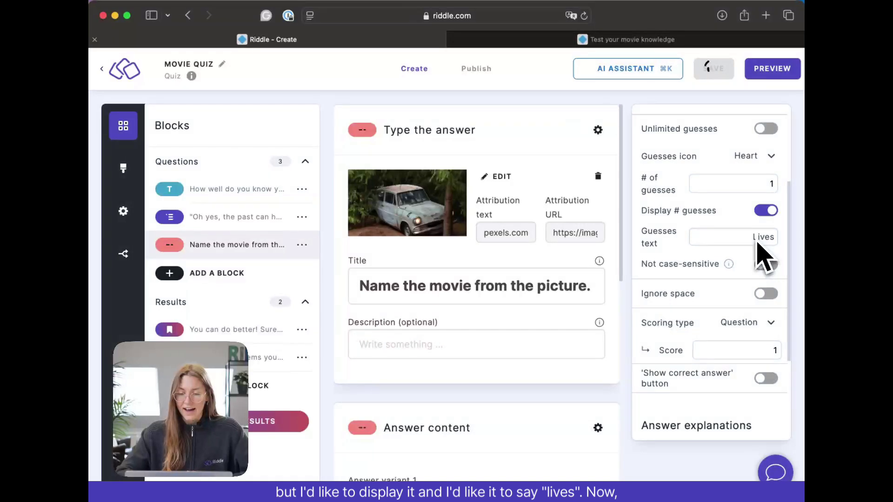
Make the question's answers not case-sensitive and have spaces ignored.
scroll(530, 375, "down", 5)
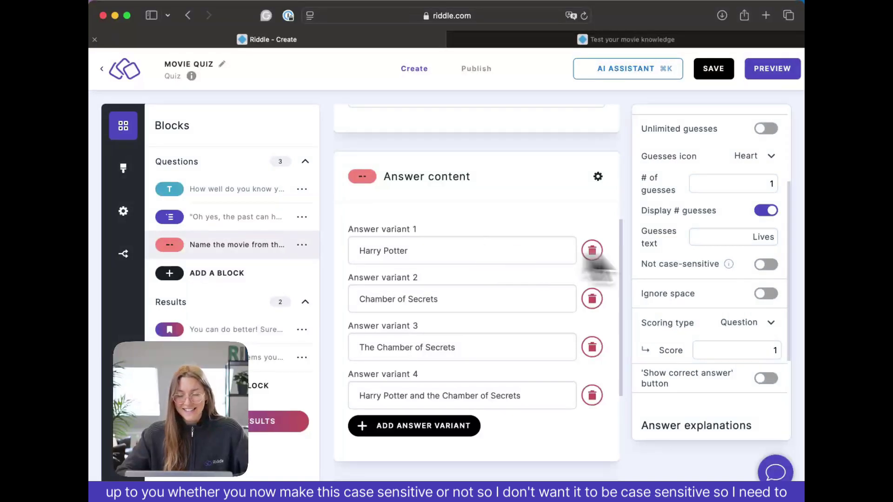
left_click(765, 264)
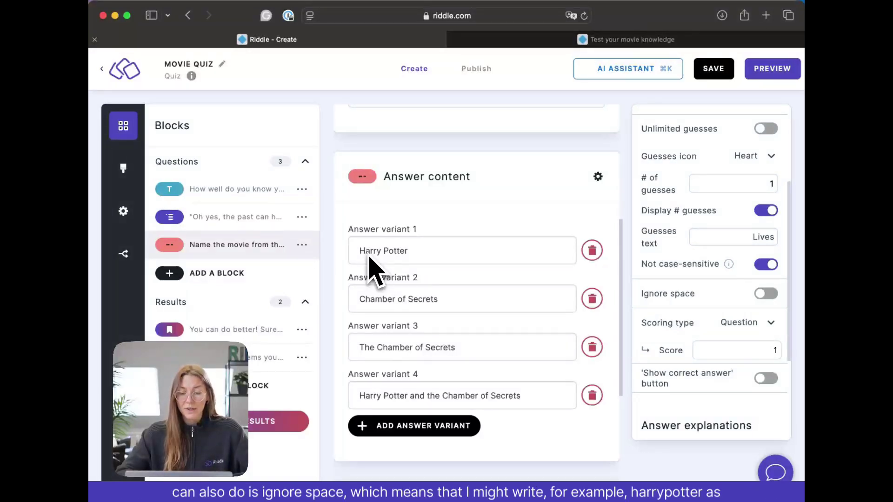
left_click(765, 294)
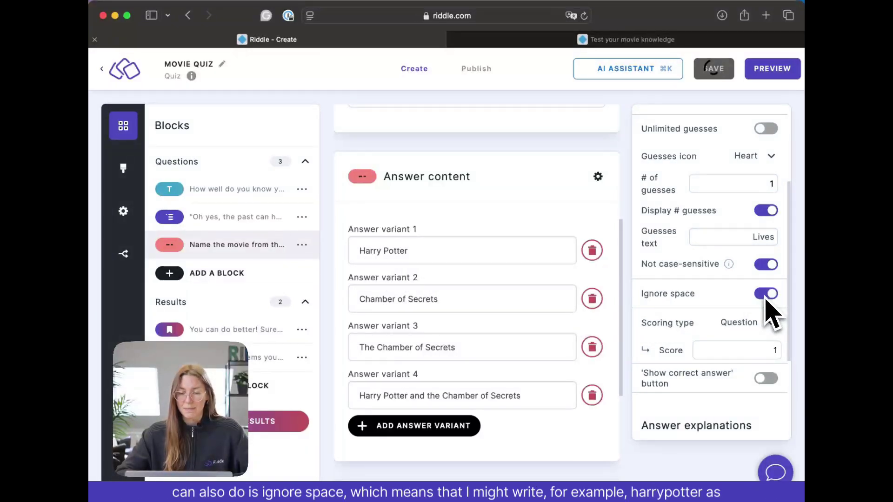
Preview the picture question, submit "harrypotter" as a guess and close the preview.
left_click(781, 70)
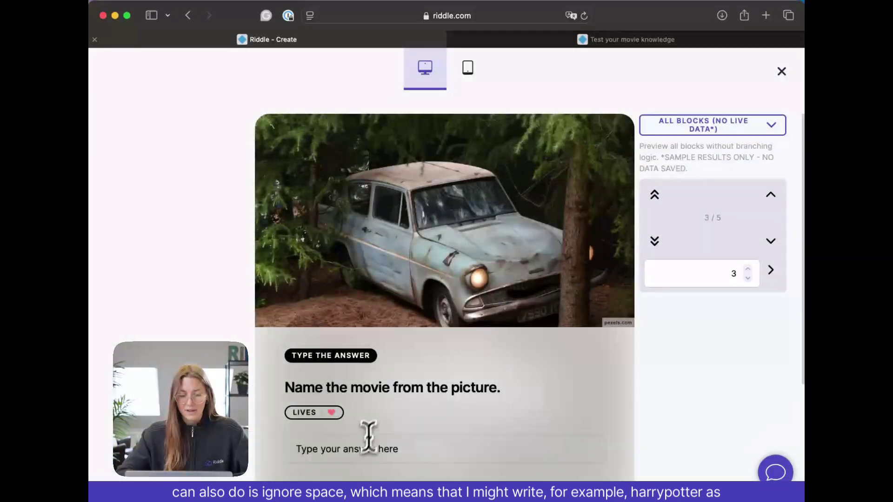
left_click(358, 448)
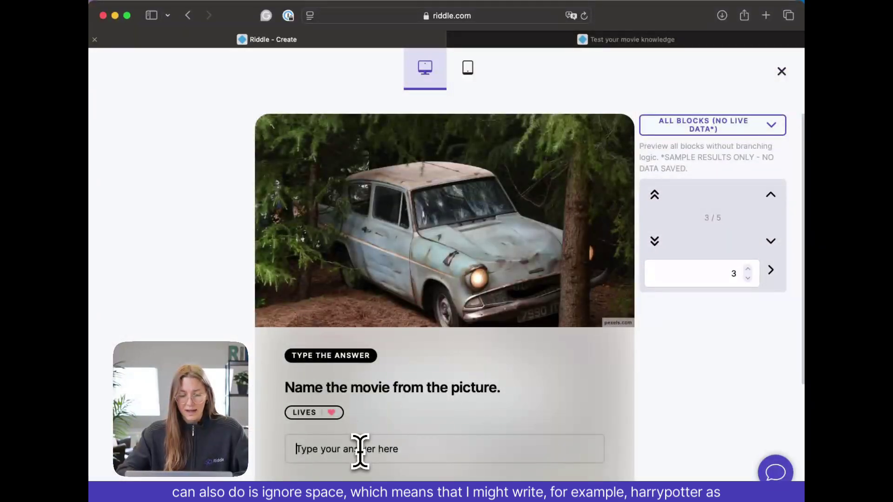
type("harry")
key("BackSpace")
type("po")
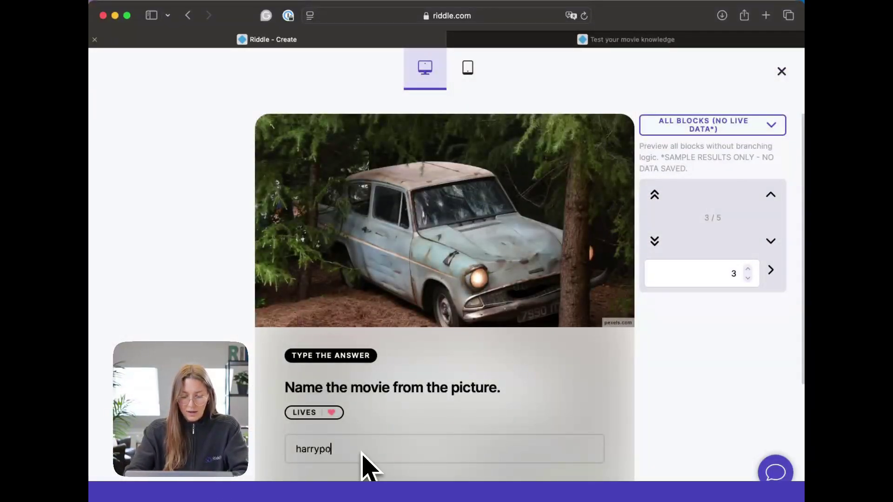
type("tter")
scroll(365, 465, "down", 3)
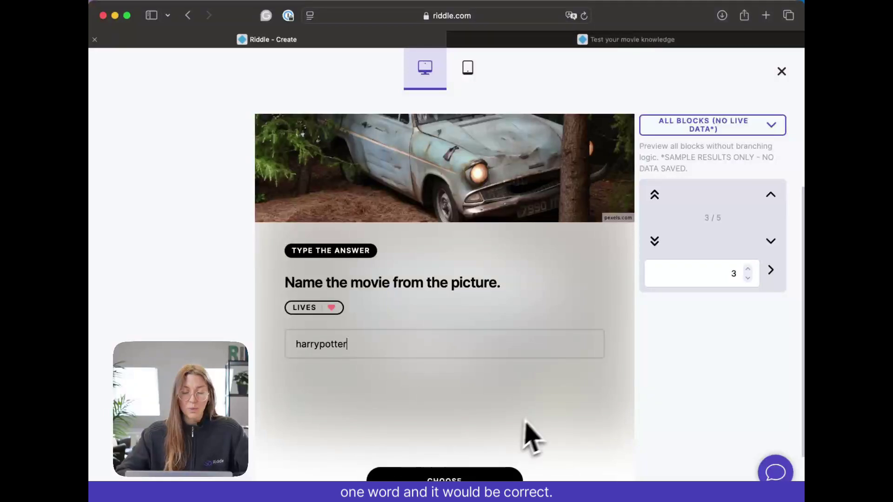
left_click(508, 467)
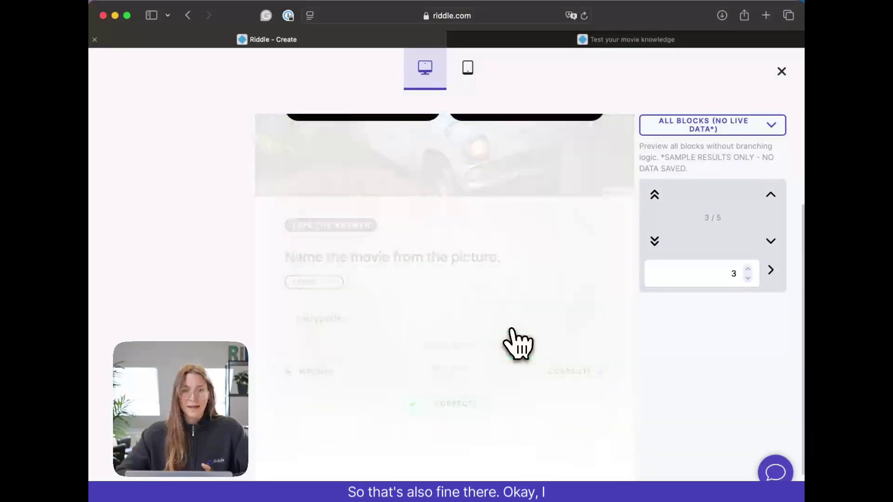
left_click(782, 72)
Switch the question's scoring type to Answer and set the score of "Harry Potter and the Chamber of Secrets" to 2.
scroll(737, 332, "down", 2)
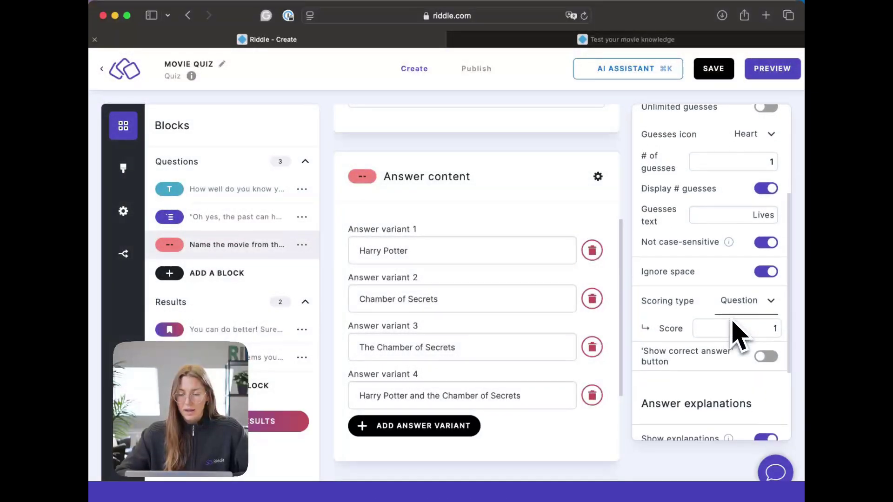
scroll(741, 269, "down", 5)
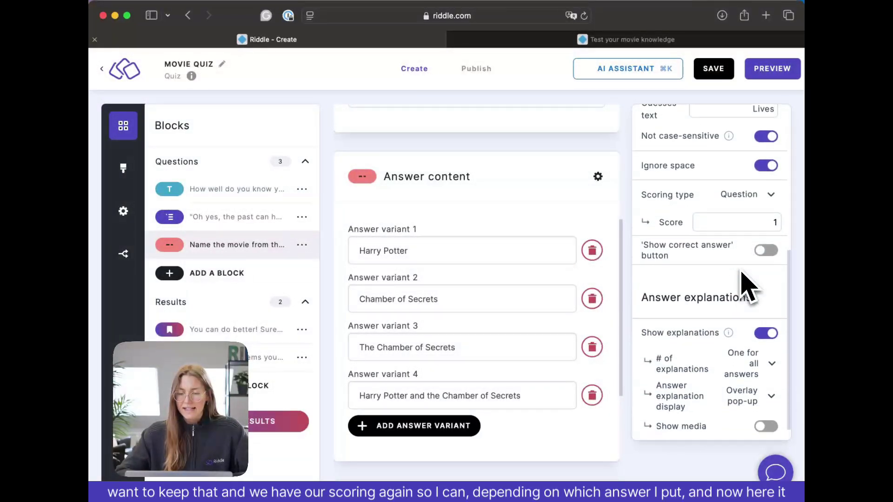
left_click(758, 190)
left_click(754, 213)
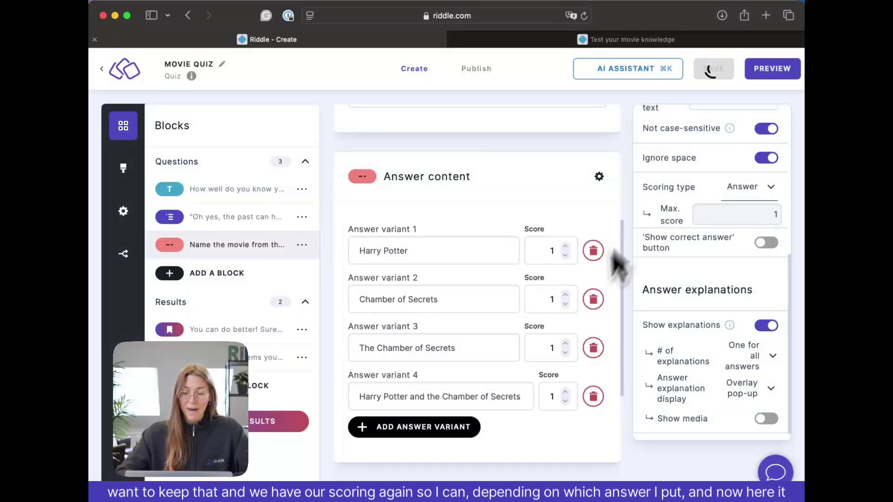
left_click(566, 391)
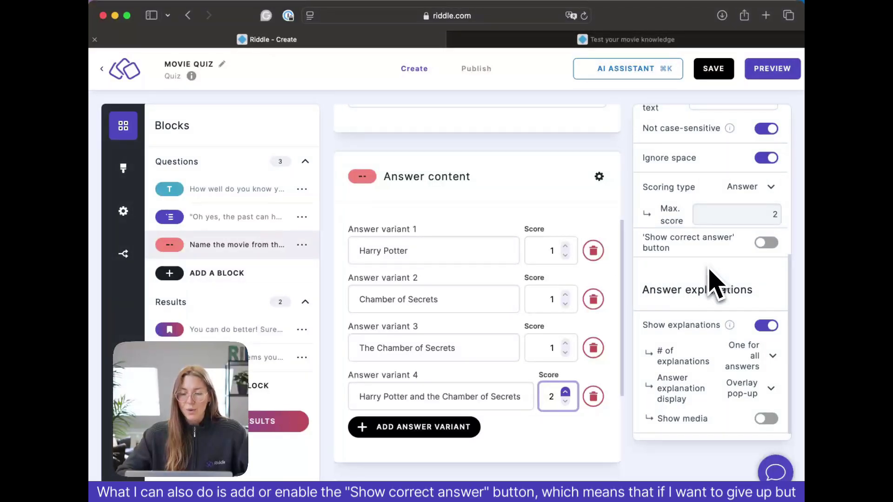
Enable the 'Show correct answer' button and have the answer explanation displayed below the question.
left_click(766, 245)
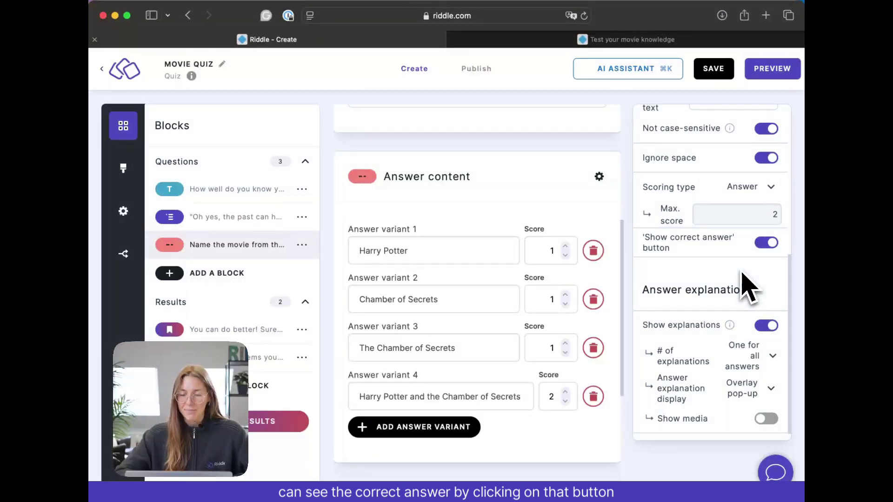
scroll(749, 286, "down", 1)
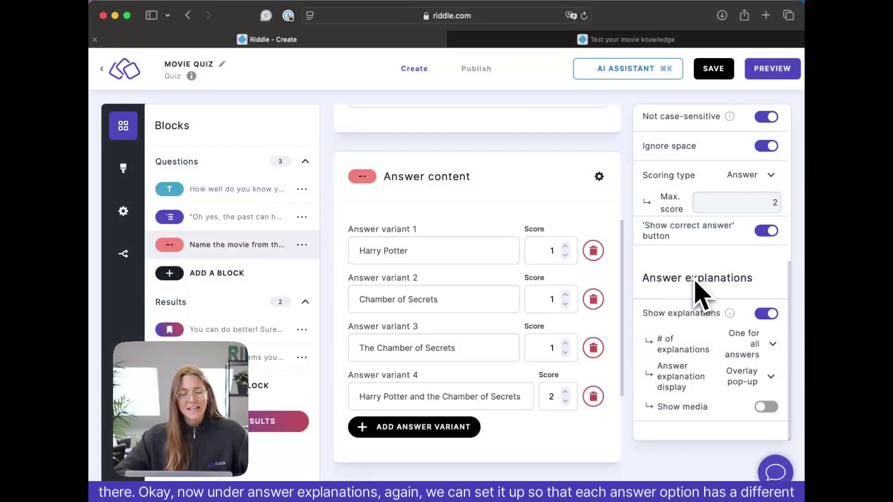
scroll(496, 351, "down", 5)
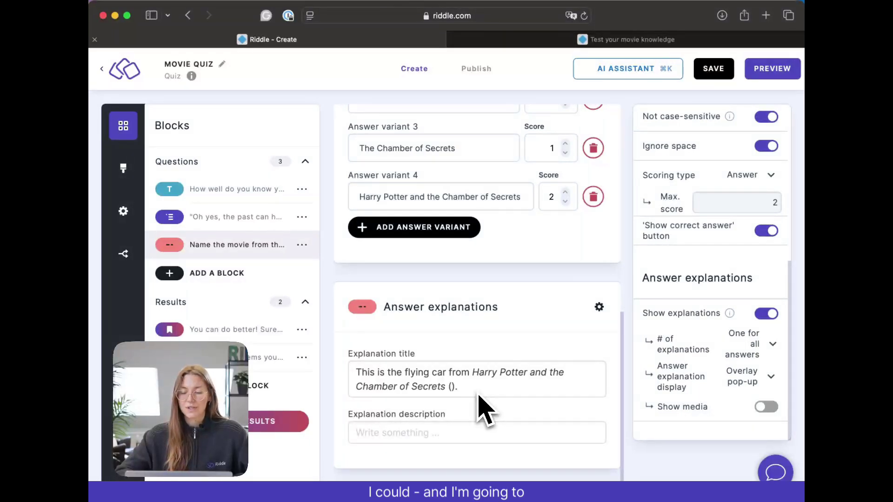
left_click(748, 382)
left_click(759, 402)
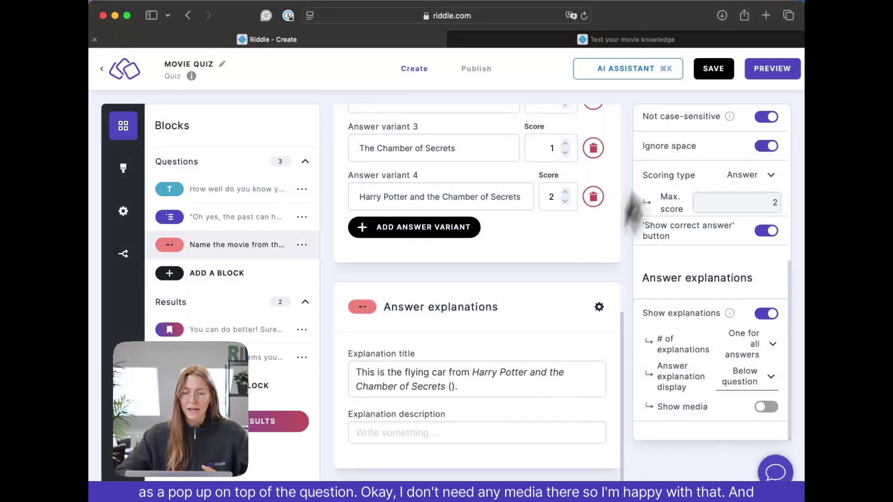
In the already open "Test your movie knowledge" quiz, submit "harry potter" to view the original question's explanation.
left_click(670, 46)
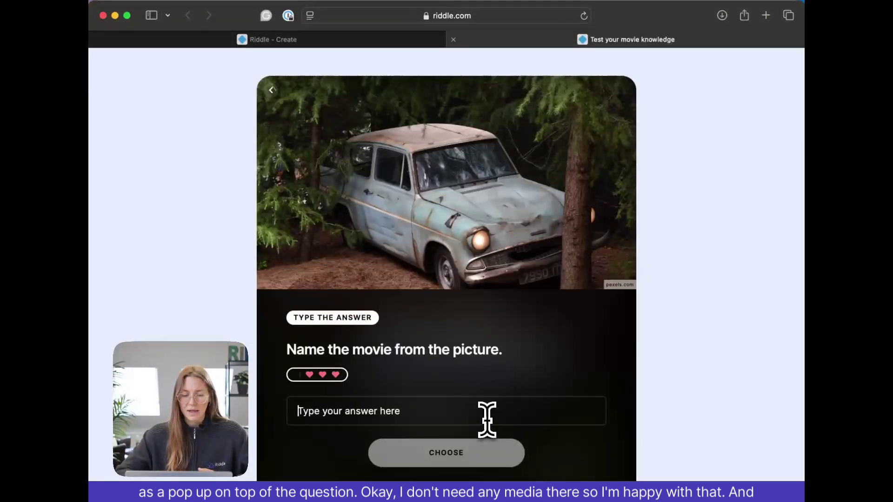
type("harry potter")
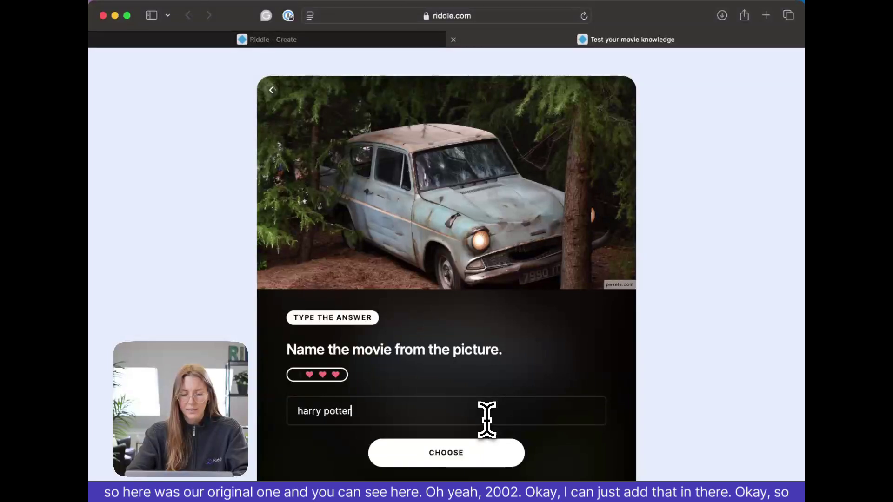
key("Return")
left_click(498, 451)
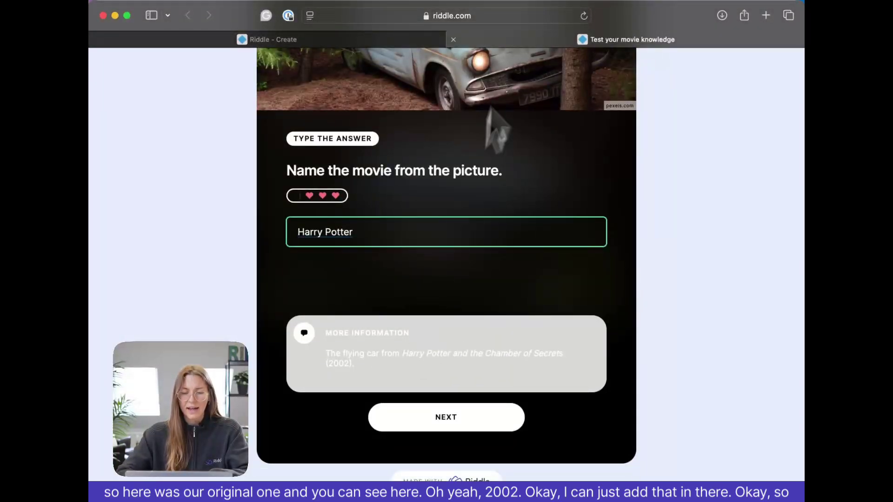
Back in the quiz editor, add the year 2002 inside the empty parentheses of the explanation title.
left_click(402, 41)
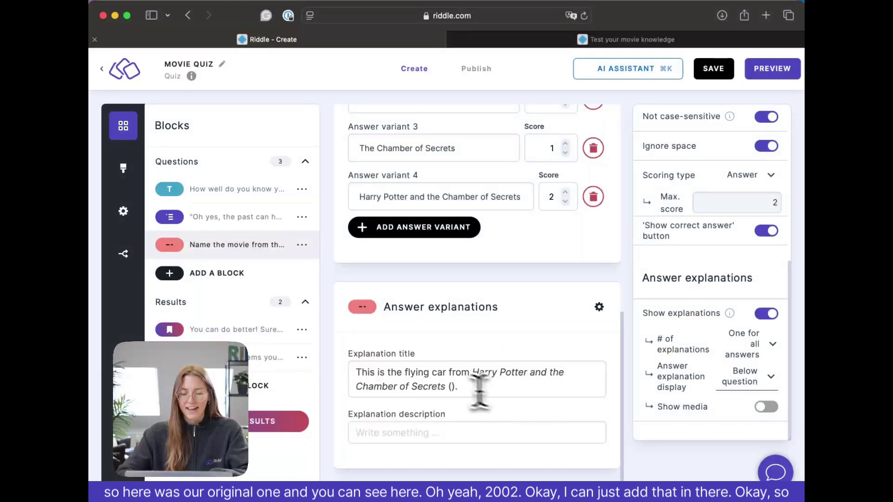
left_click(451, 387)
type("2002")
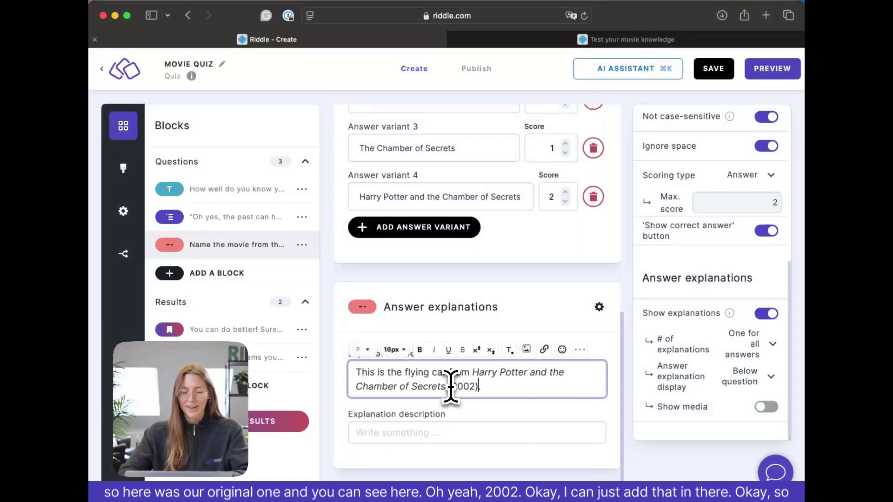
scroll(584, 335, "up", 6)
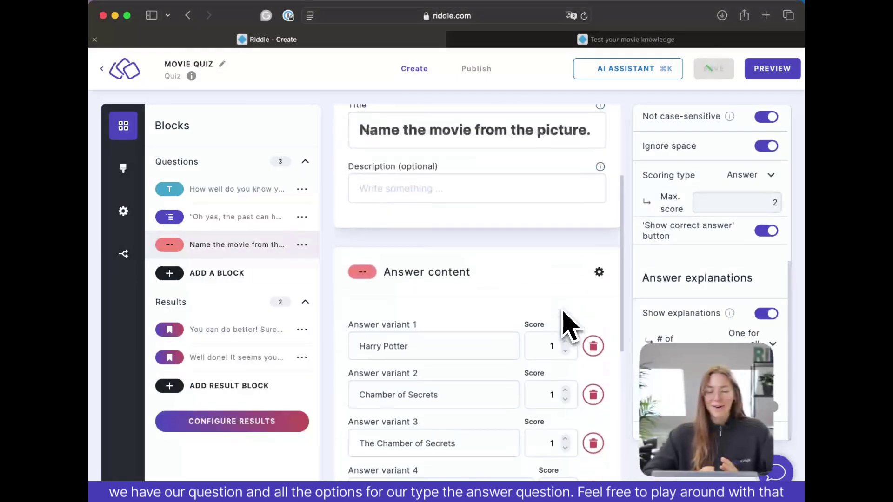
scroll(565, 325, "up", 1)
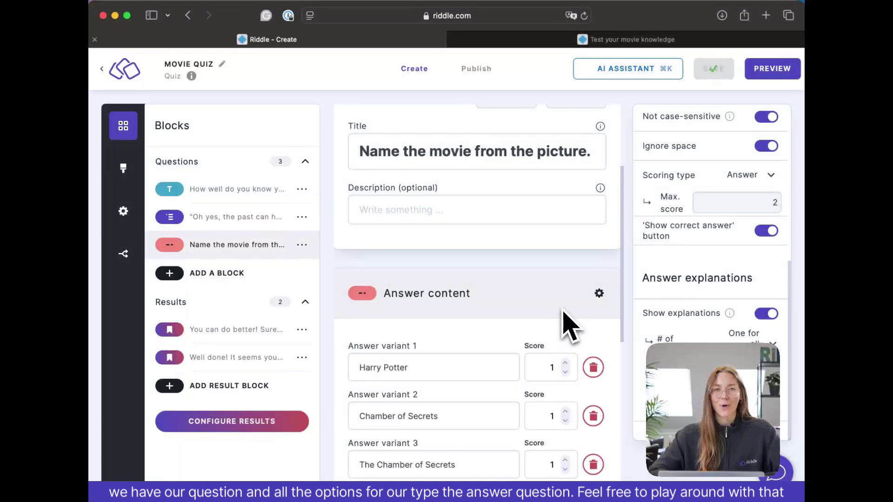